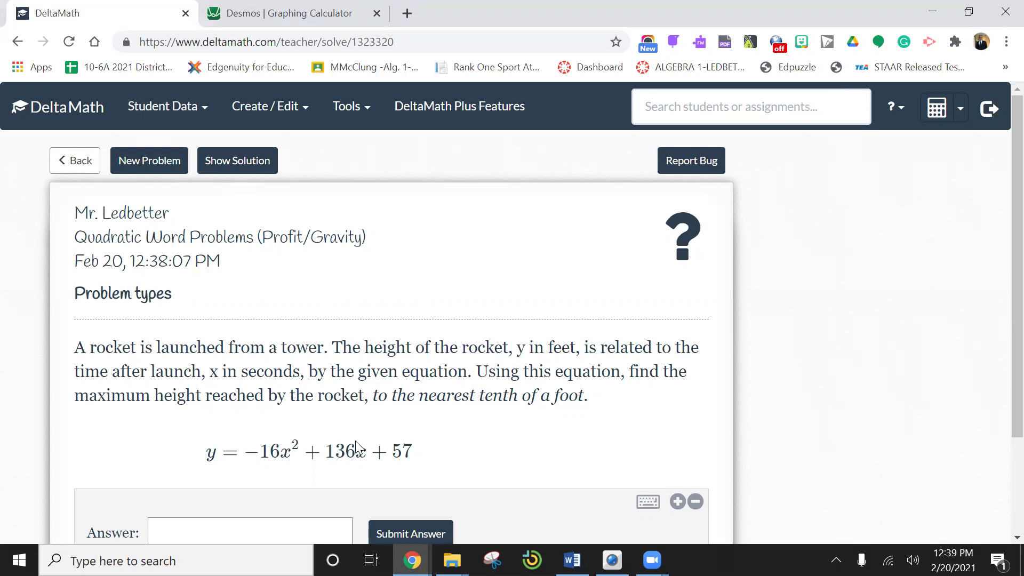
# In Desmos, delete the old 5x−50 table and reset the graph to the default view.
pyautogui.scroll(-1, 356, 436)
pyautogui.scroll(-1, 355, 435)
pyautogui.scroll(1, 355, 436)
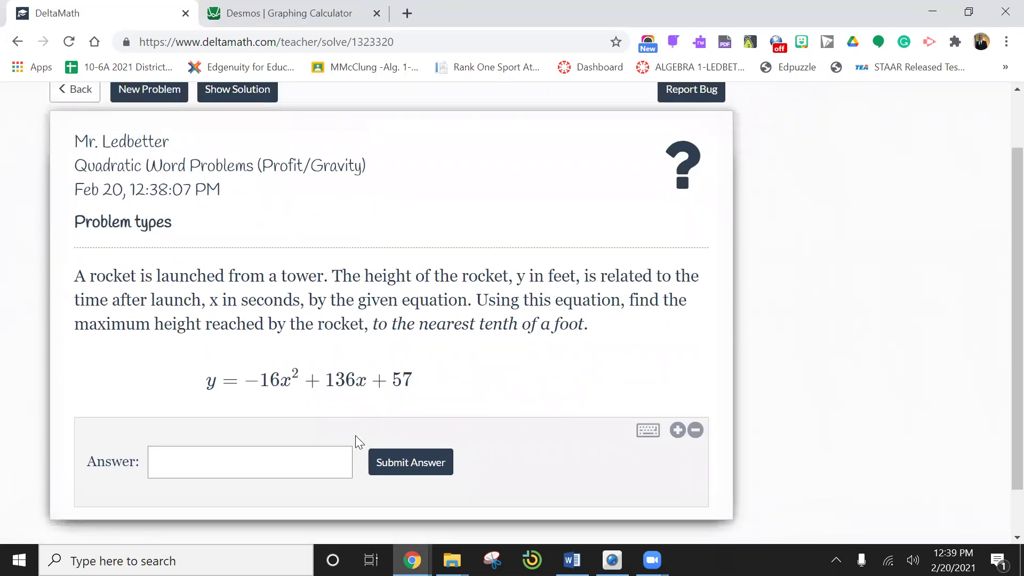
pyautogui.scroll(1, 356, 435)
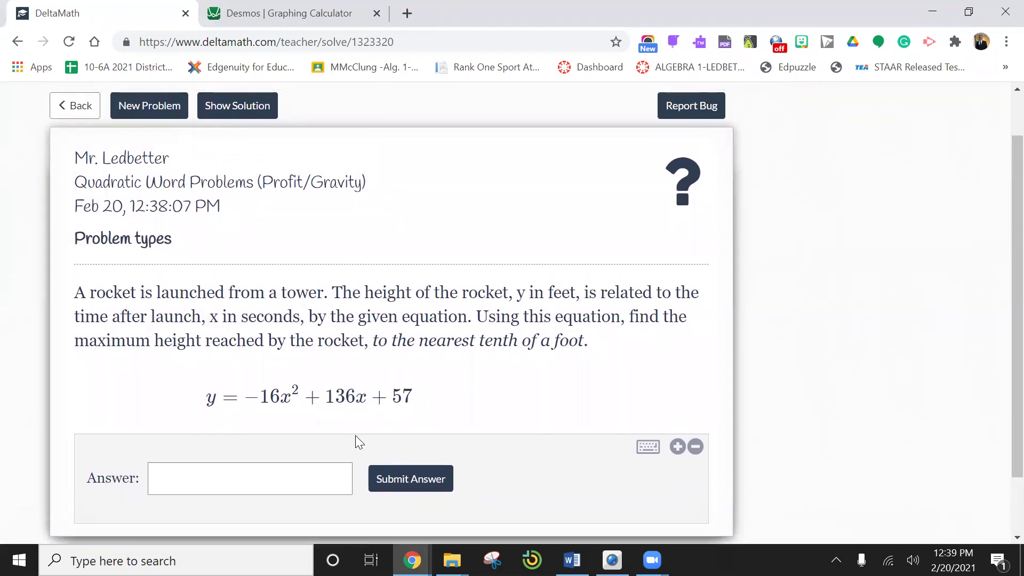
pyautogui.scroll(1, 356, 435)
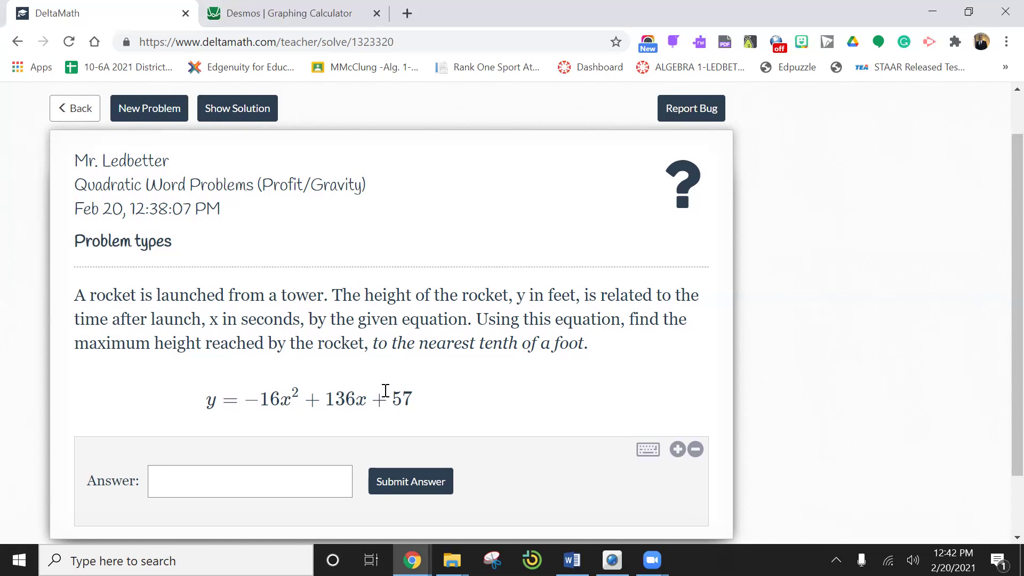
pyautogui.click(269, 25)
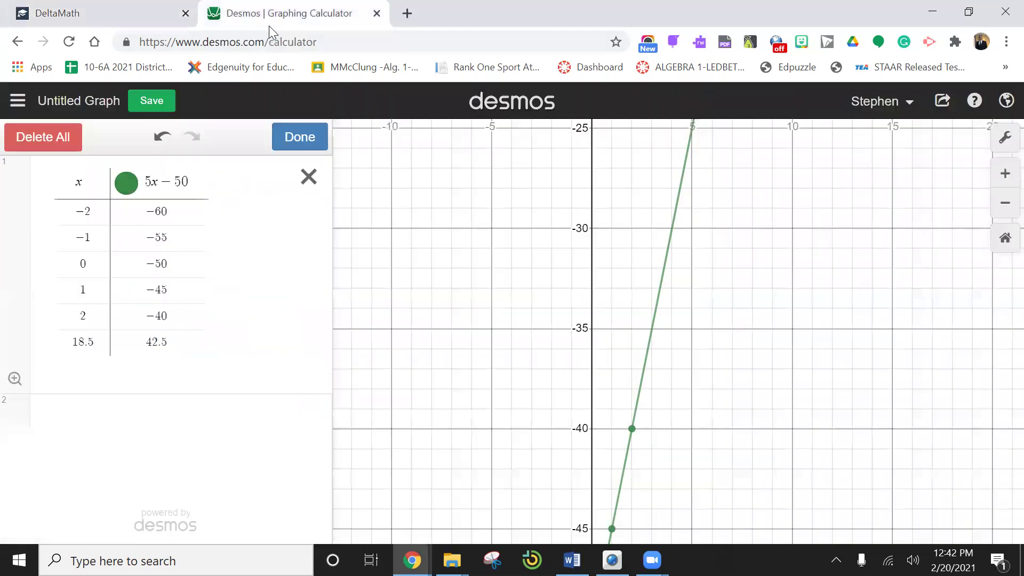
pyautogui.click(293, 145)
pyautogui.click(319, 170)
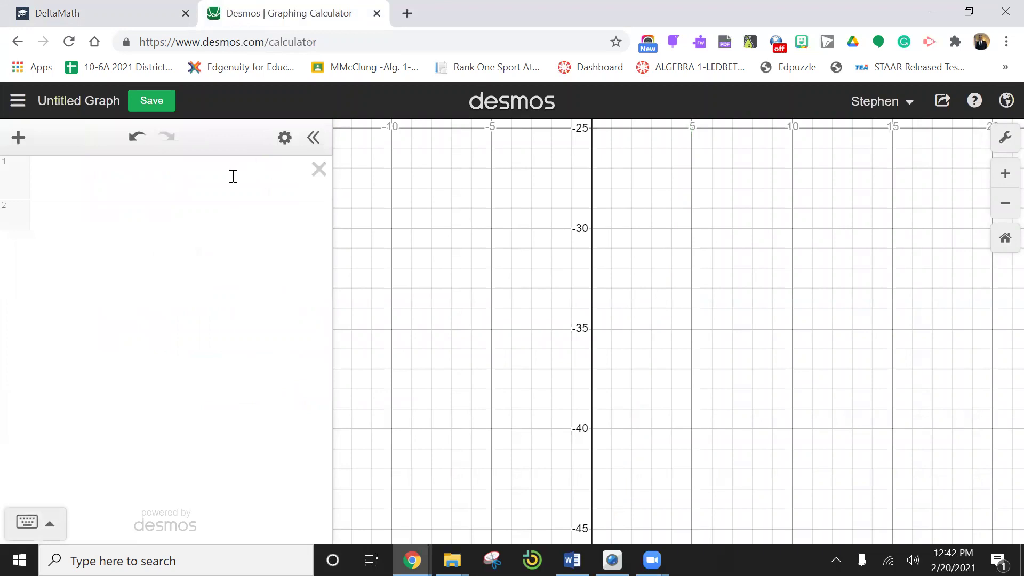
pyautogui.click(202, 180)
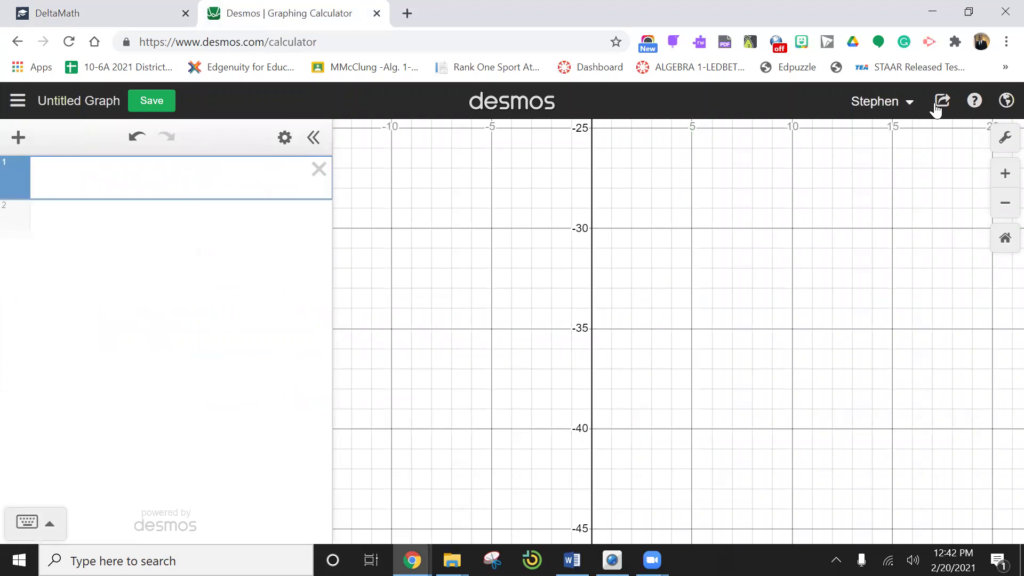
pyautogui.click(1002, 238)
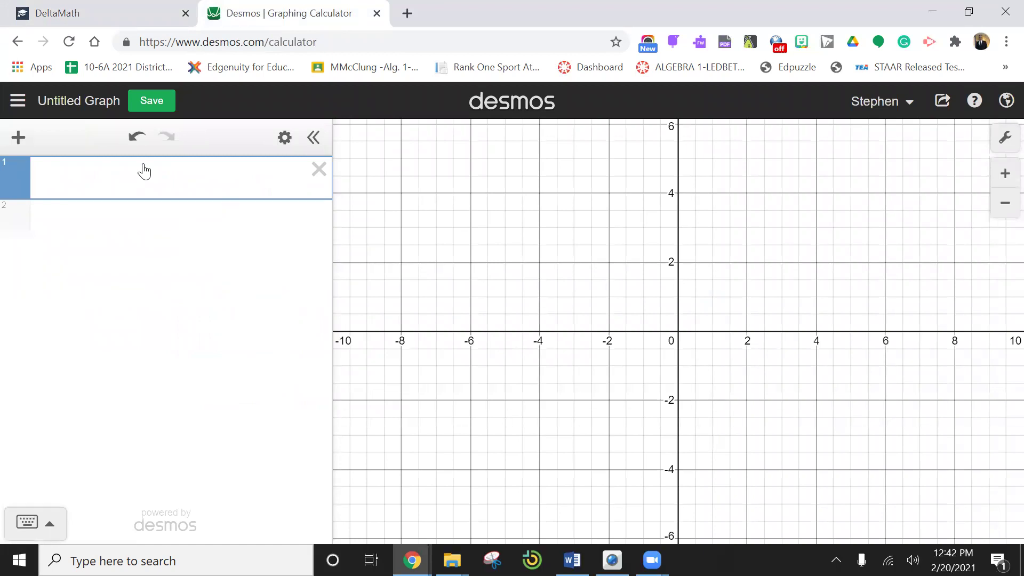
# Enter the rocket equation y = −16x² + 136x + 57 in the first expression row.
pyautogui.write('y=-16')
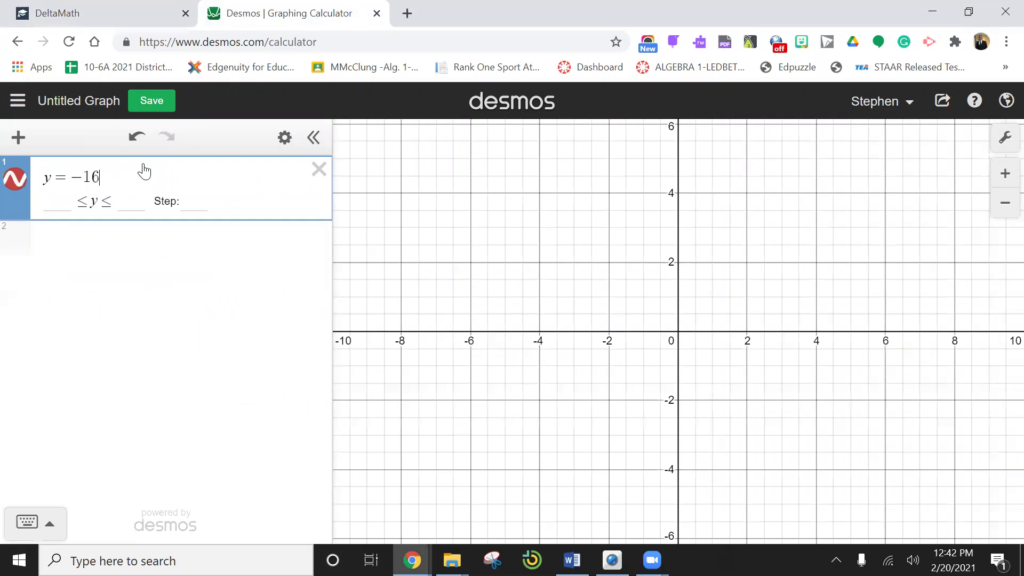
pyautogui.write('x')
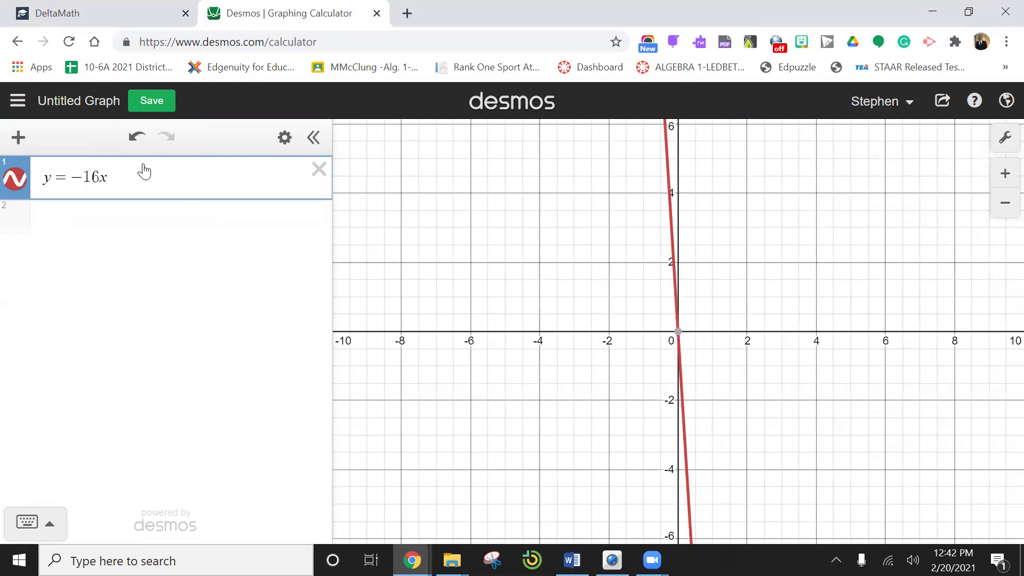
pyautogui.write('^2')
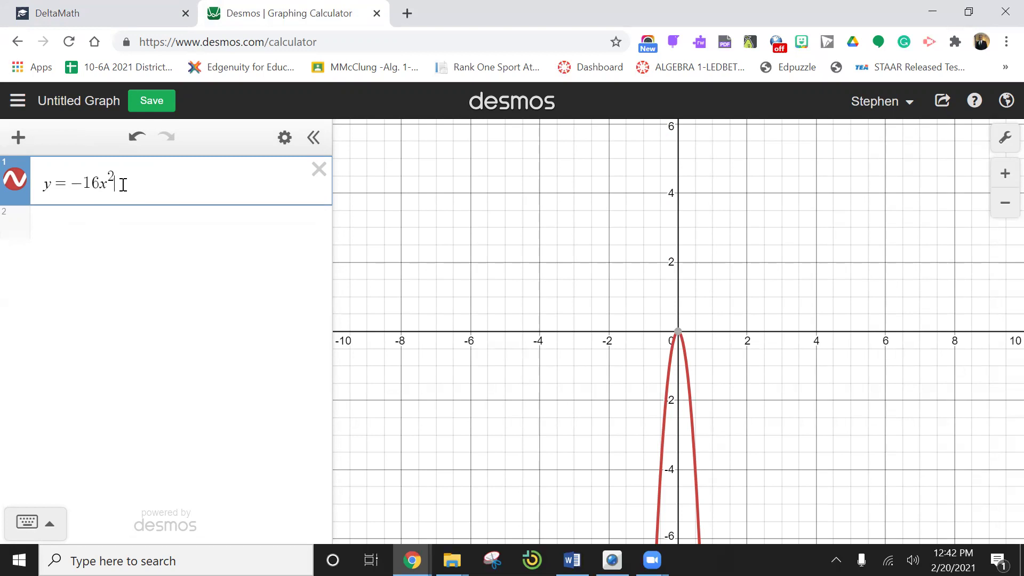
pyautogui.write('+136')
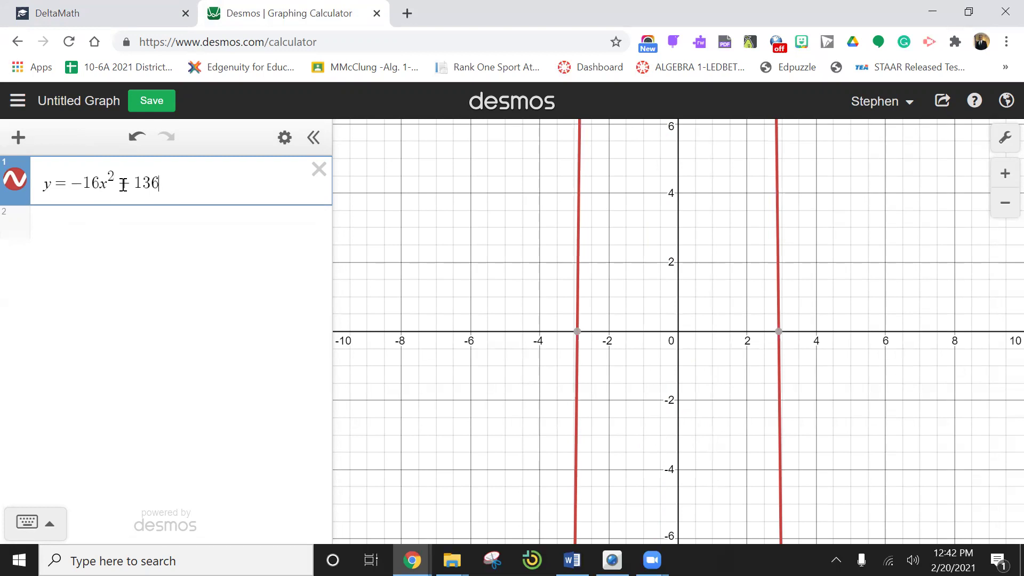
pyautogui.write('x')
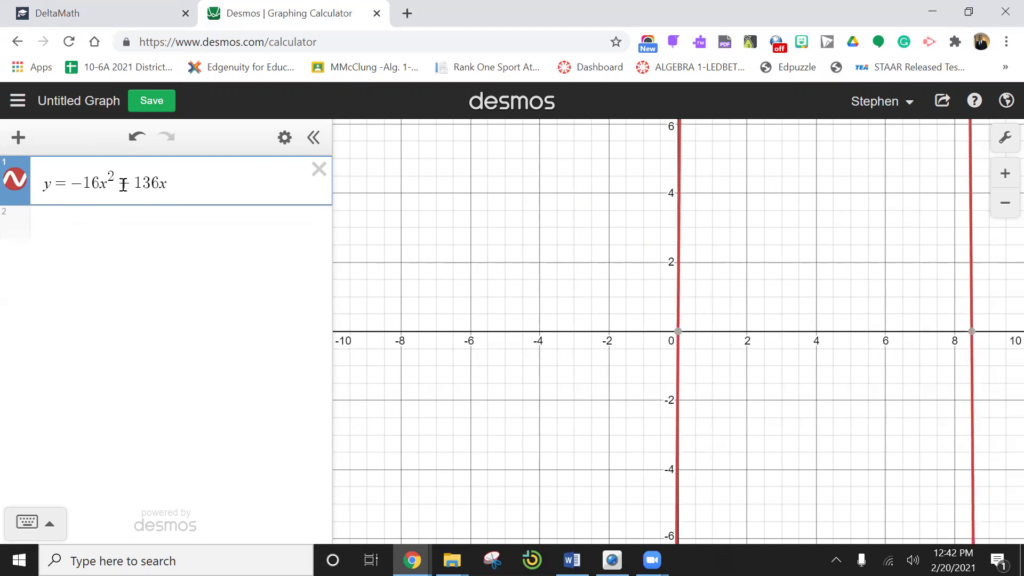
pyautogui.write('+57')
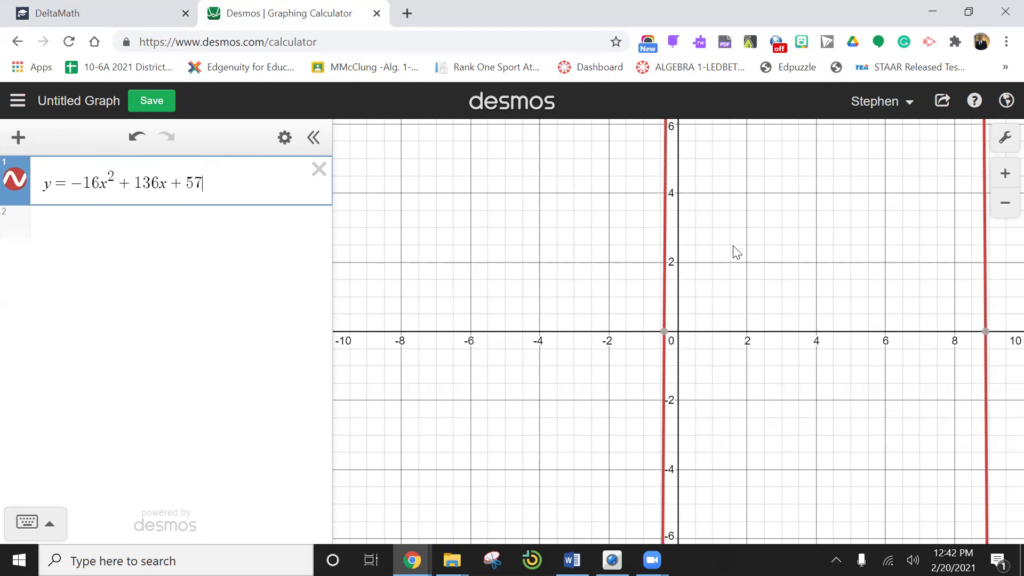
# Zoom and pan the graph, then pin the parabola's y-intercept at (0, 57).
pyautogui.scroll(-3, 737, 250)
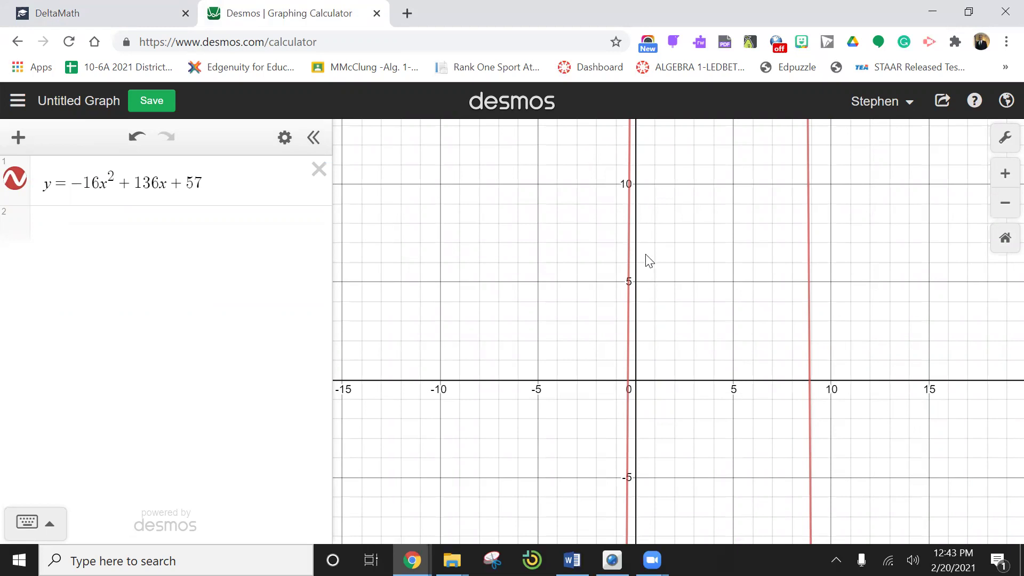
pyautogui.scroll(3, 646, 259)
pyautogui.scroll(-3, 649, 261)
pyautogui.scroll(-1, 647, 261)
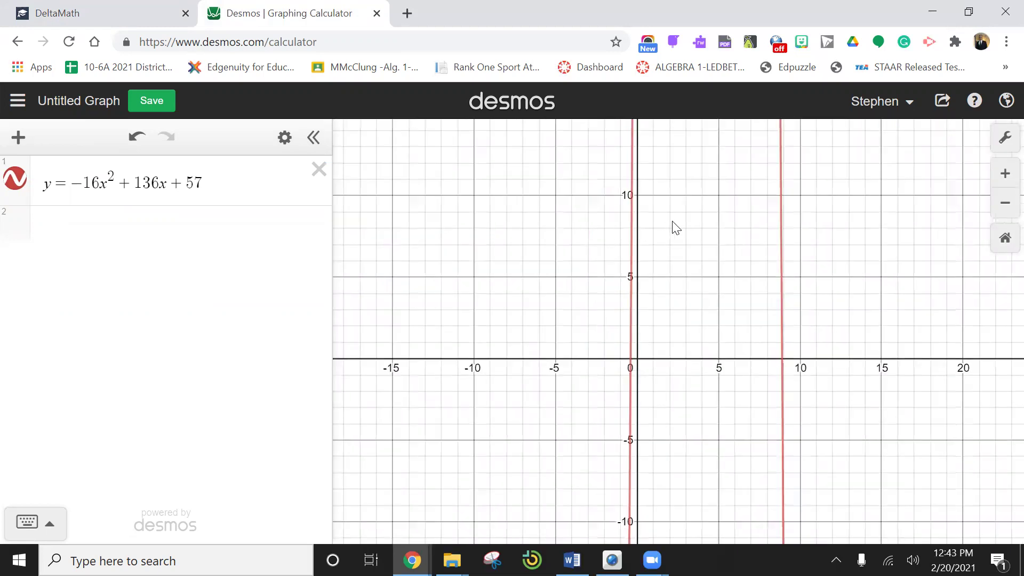
pyautogui.moveTo(673, 225); pyautogui.dragTo(689, 573)
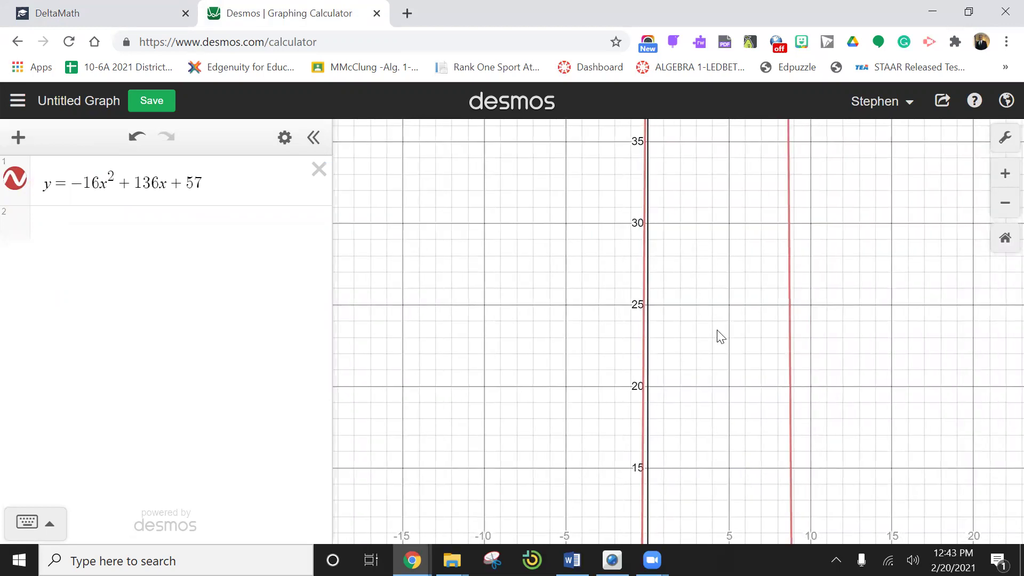
pyautogui.rightClick(720, 337)
pyautogui.scroll(8, 721, 339)
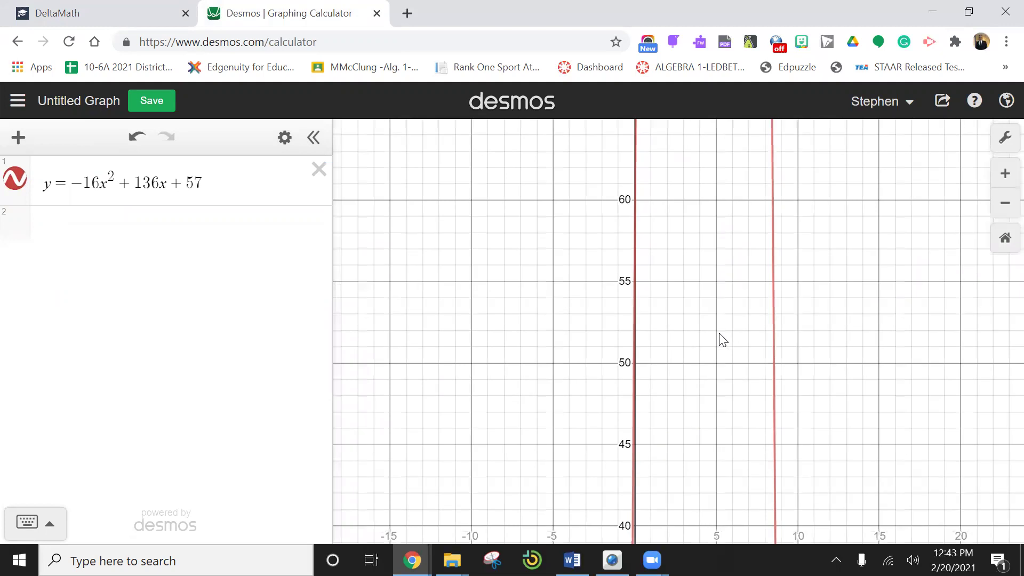
pyautogui.click(635, 248)
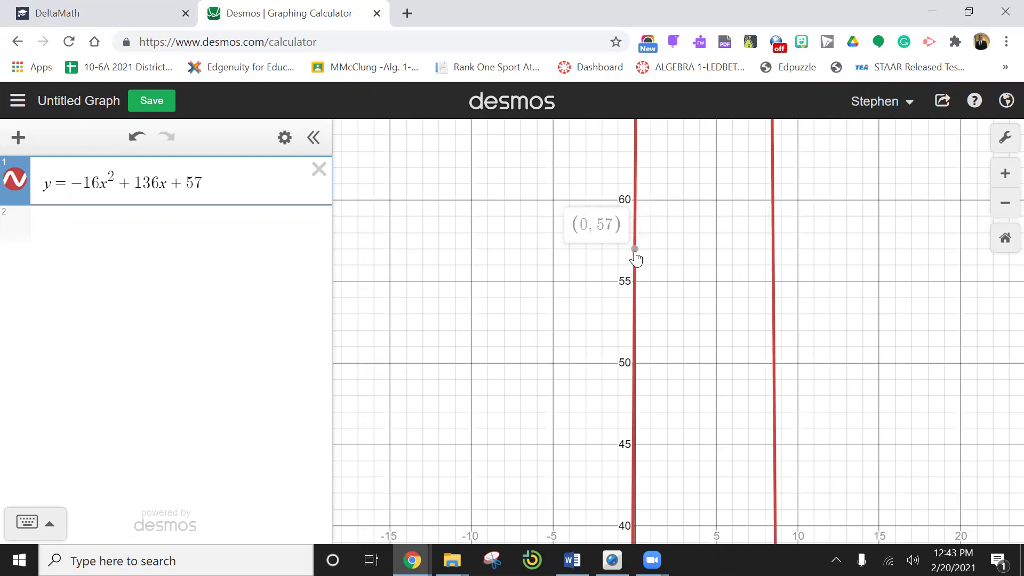
pyautogui.click(635, 250)
pyautogui.click(825, 250)
# Pan the view upward along the curve and zoom out twice to look for the peak.
pyautogui.press('Up')
pyautogui.press('Right')
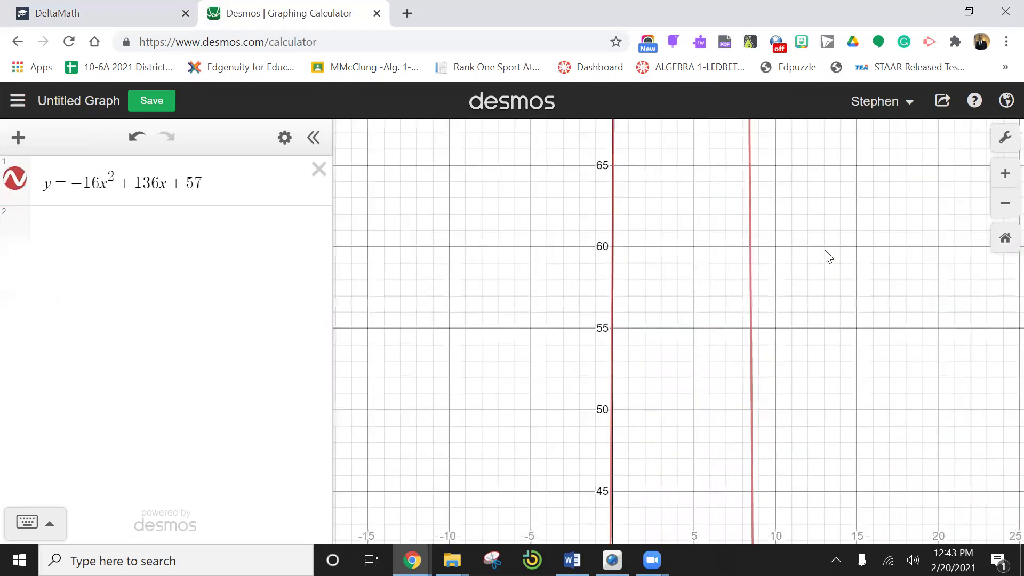
pyautogui.press('Up')
pyautogui.press('Up')
pyautogui.press('Up')
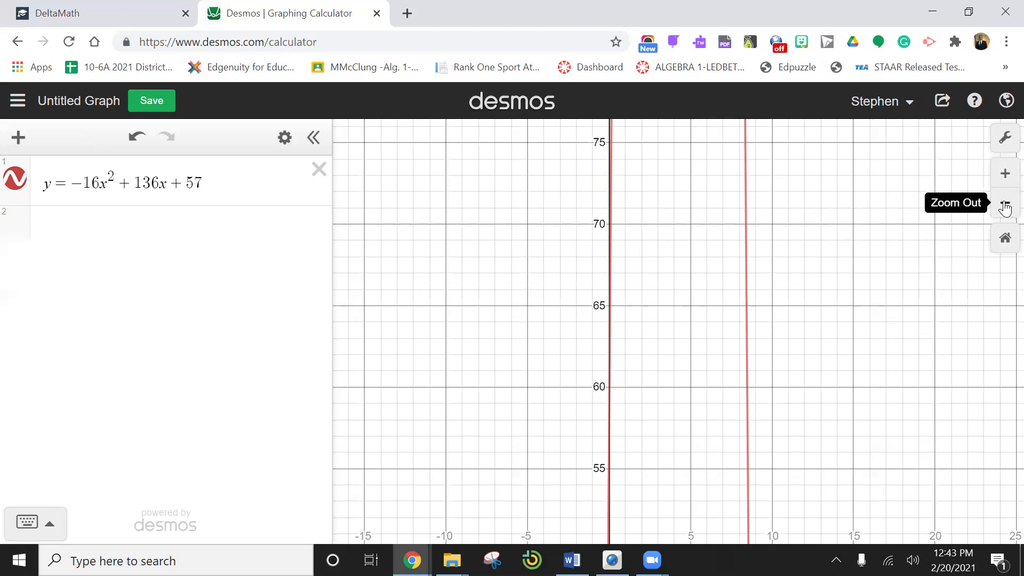
pyautogui.click(1006, 208)
pyautogui.click(1006, 208)
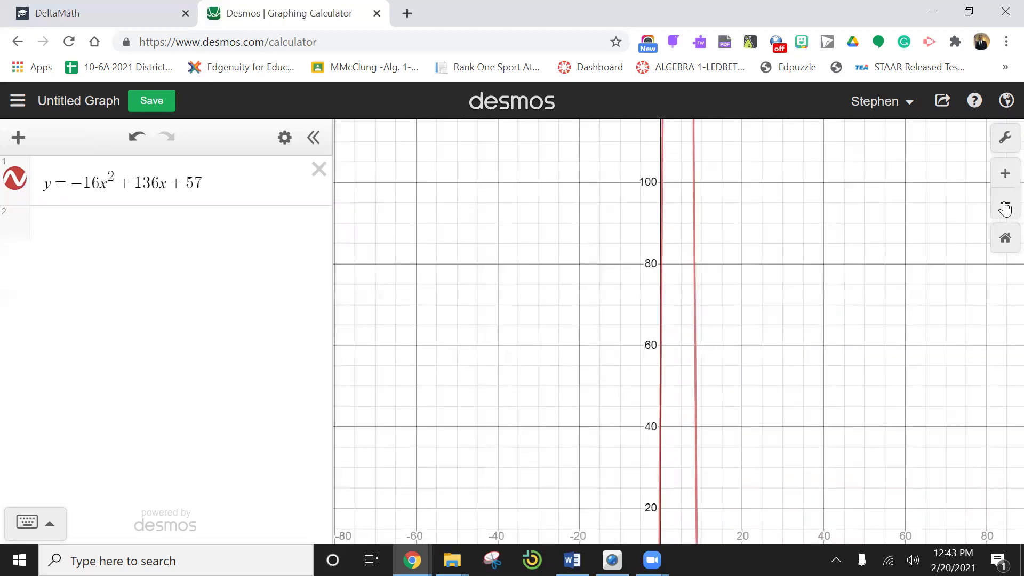
# Zoom out, re-pin (0, 57), and drag the view to reveal the peak above 300, then return to DeltaMath.
pyautogui.click(1006, 208)
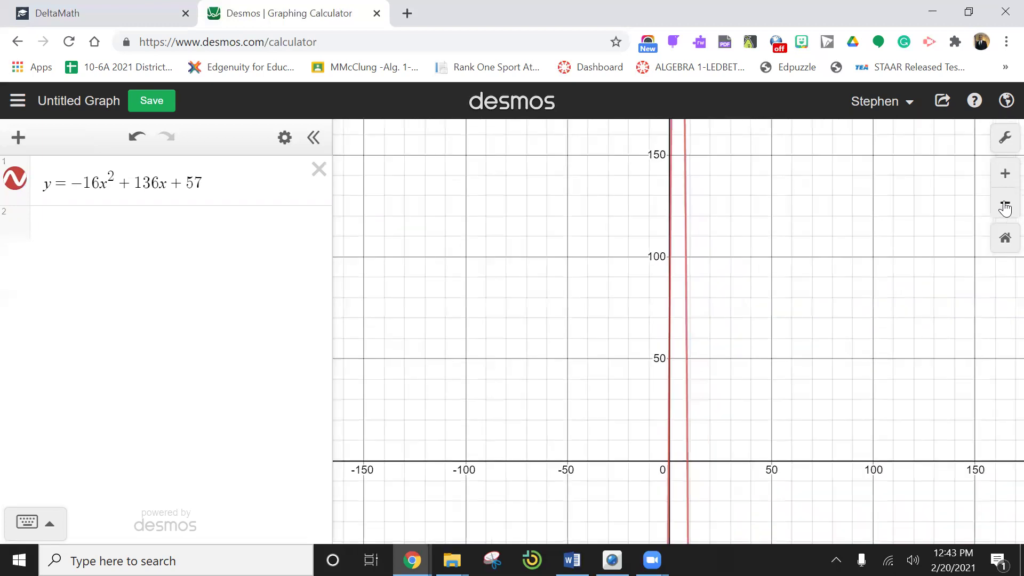
pyautogui.click(669, 344)
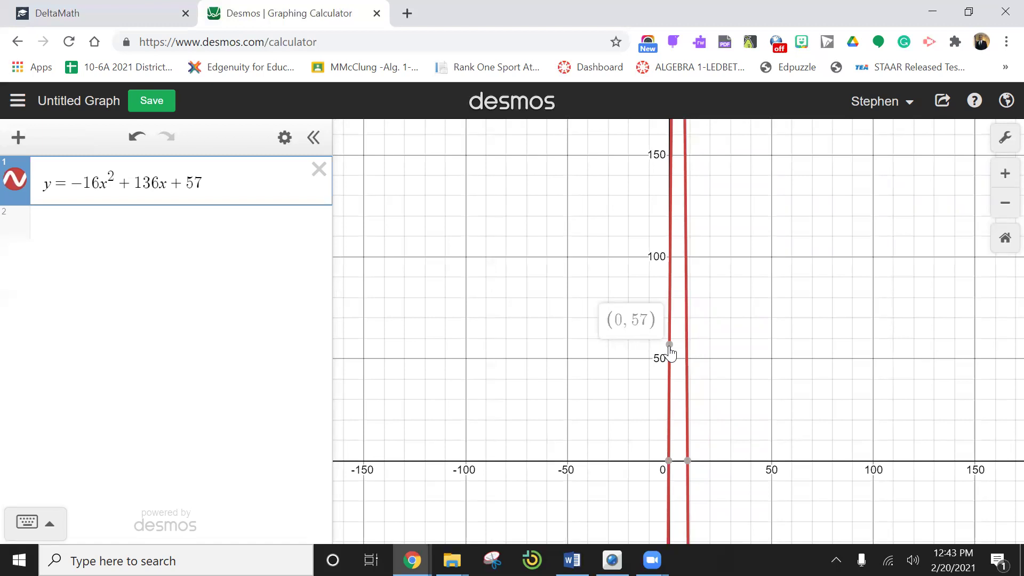
pyautogui.click(671, 347)
pyautogui.click(807, 213)
pyautogui.moveTo(808, 230); pyautogui.dragTo(806, 575)
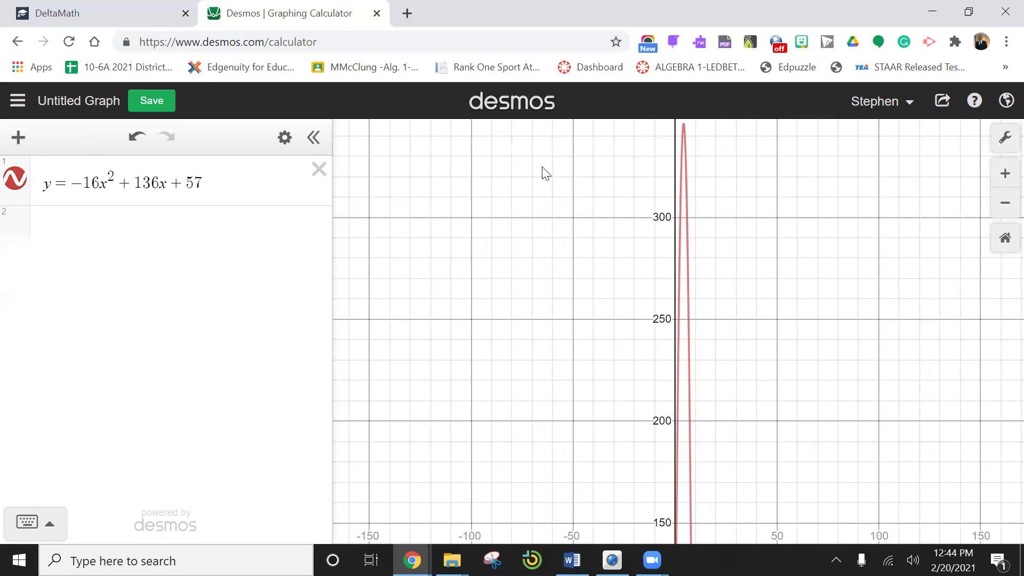
pyautogui.click(171, 15)
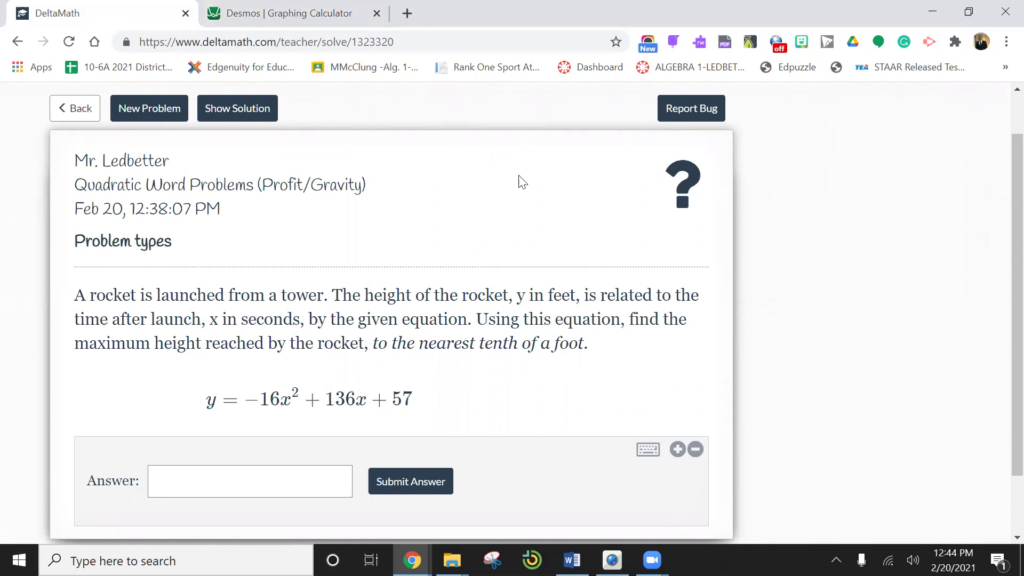
# Compare the DeltaMath rocket problem with the Desmos graph, ending on the Desmos parabola.
pyautogui.click(258, 16)
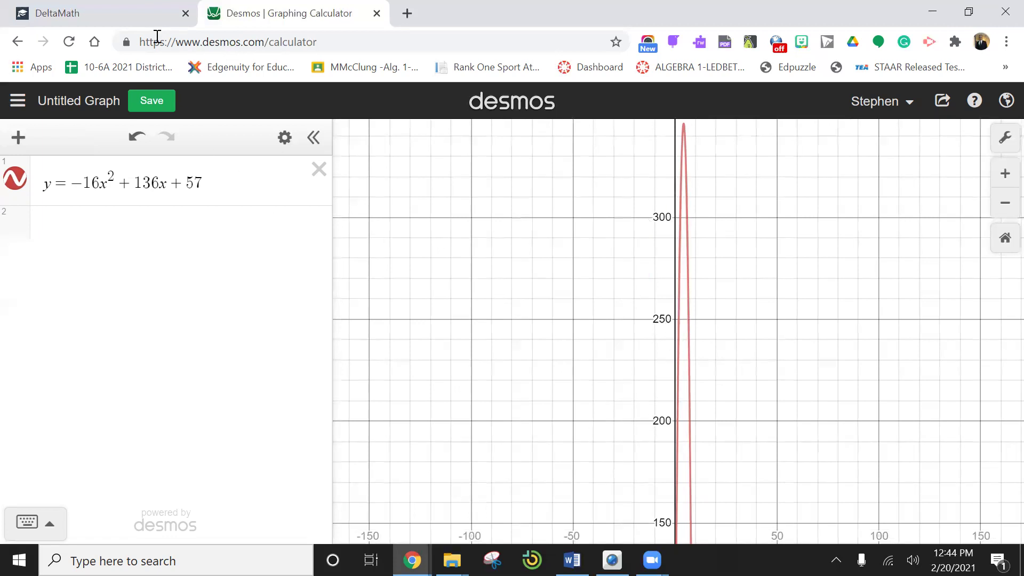
pyautogui.click(115, 15)
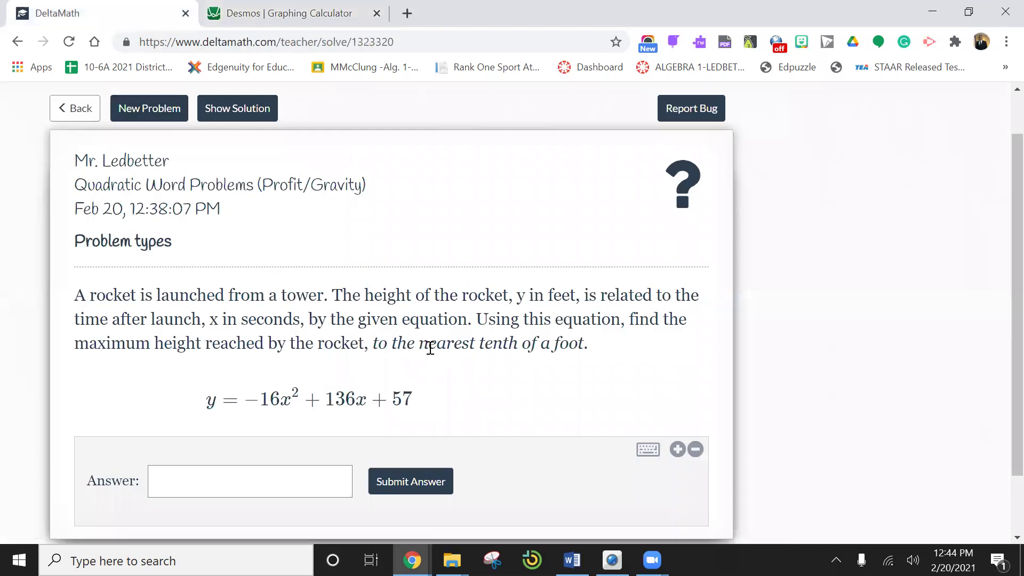
pyautogui.moveTo(739, 194); pyautogui.dragTo(447, 183)
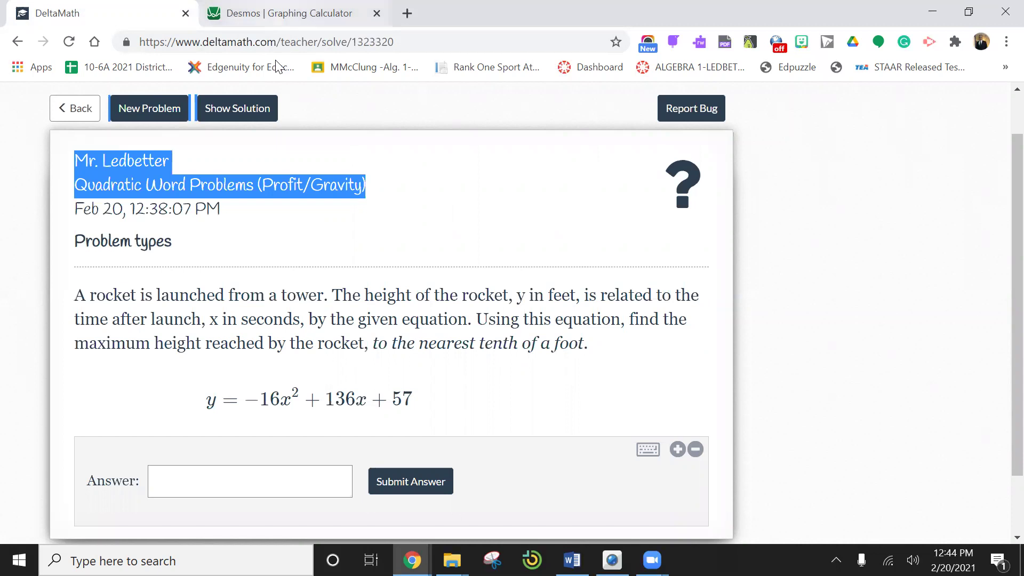
pyautogui.click(288, 13)
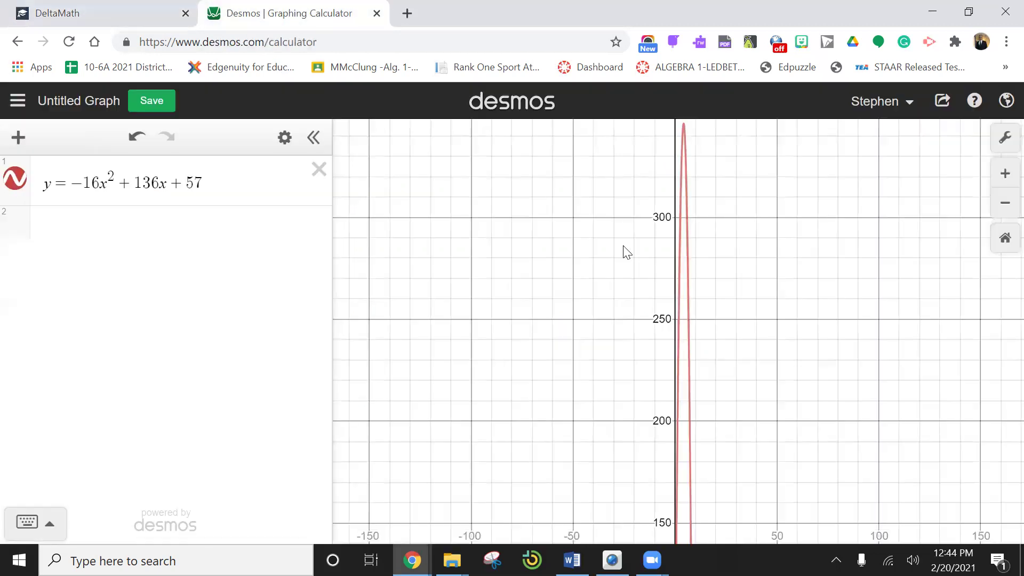
# Trace the rocket parabola and pin its vertex at (4.25, 346), giving a maximum height of 346.
pyautogui.click(691, 524)
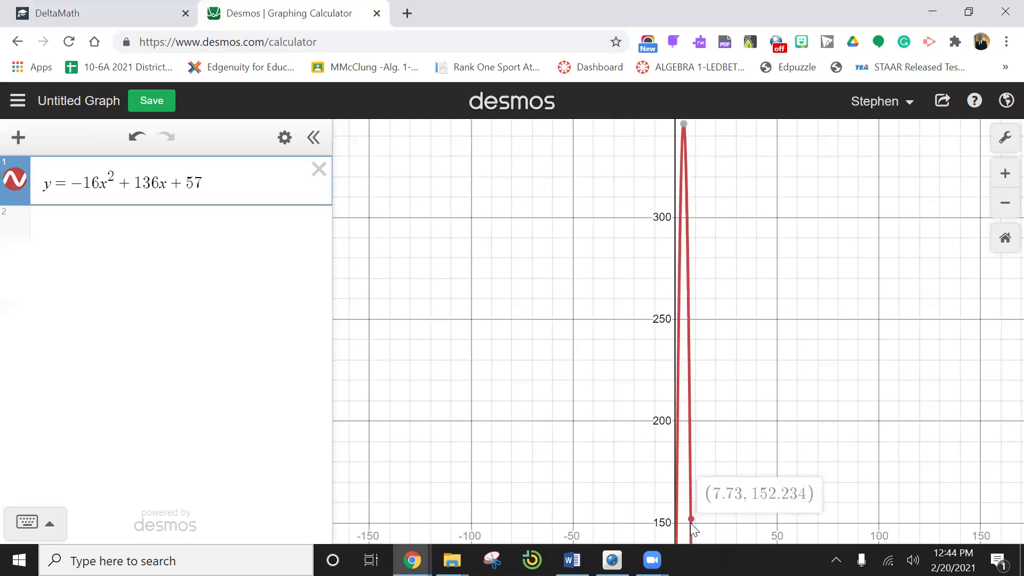
pyautogui.moveTo(691, 523); pyautogui.dragTo(691, 526)
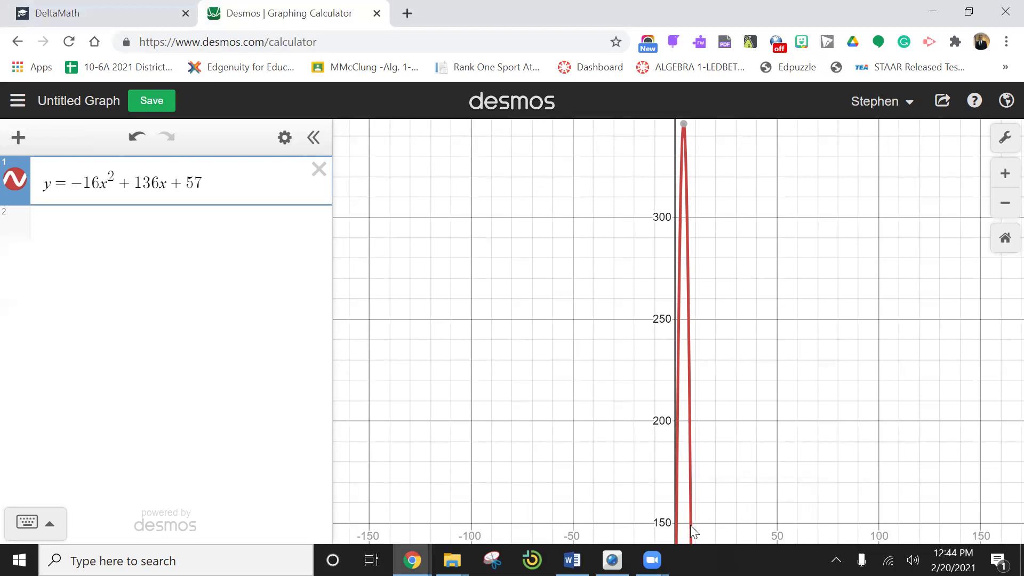
pyautogui.scroll(-5, 818, 417)
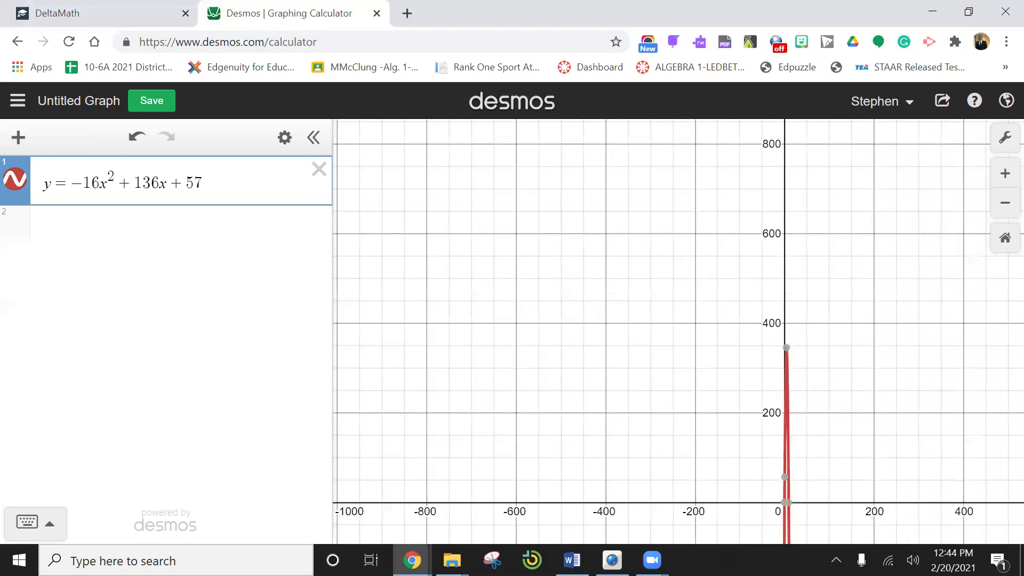
pyautogui.moveTo(789, 507)
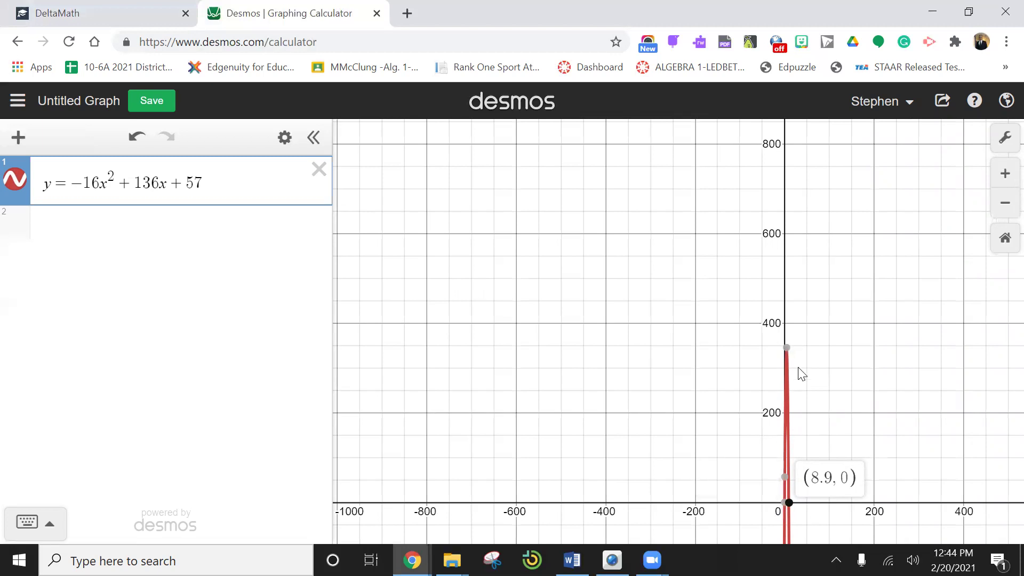
pyautogui.click(788, 349)
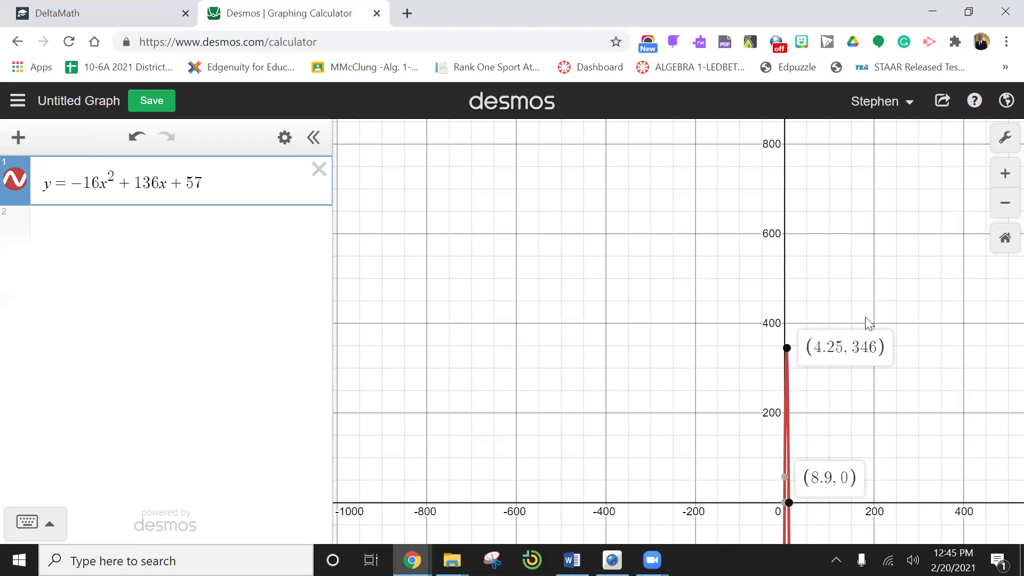
pyautogui.click(834, 393)
pyautogui.hscroll(5, 834, 393)
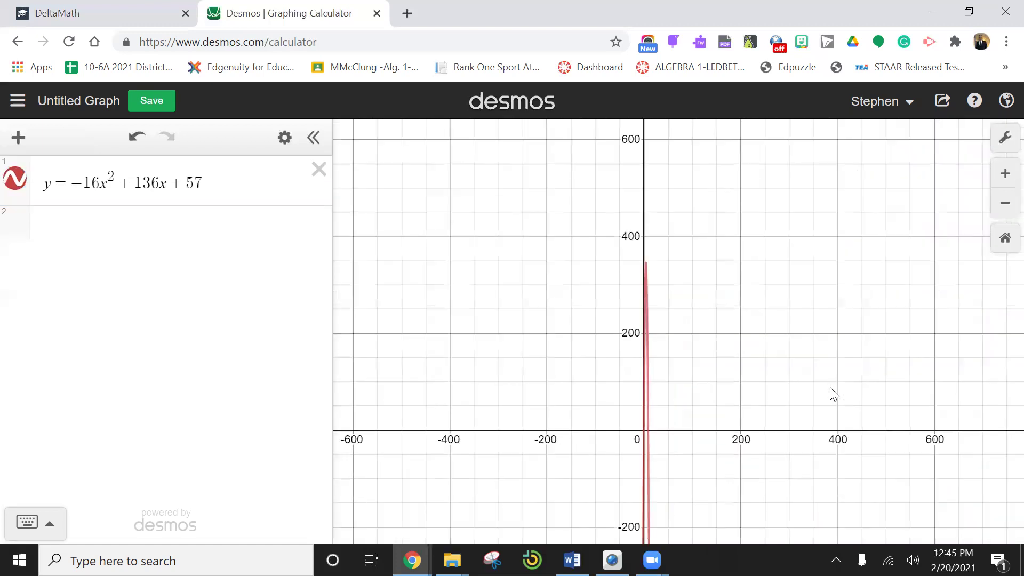
pyautogui.scroll(5, 834, 394)
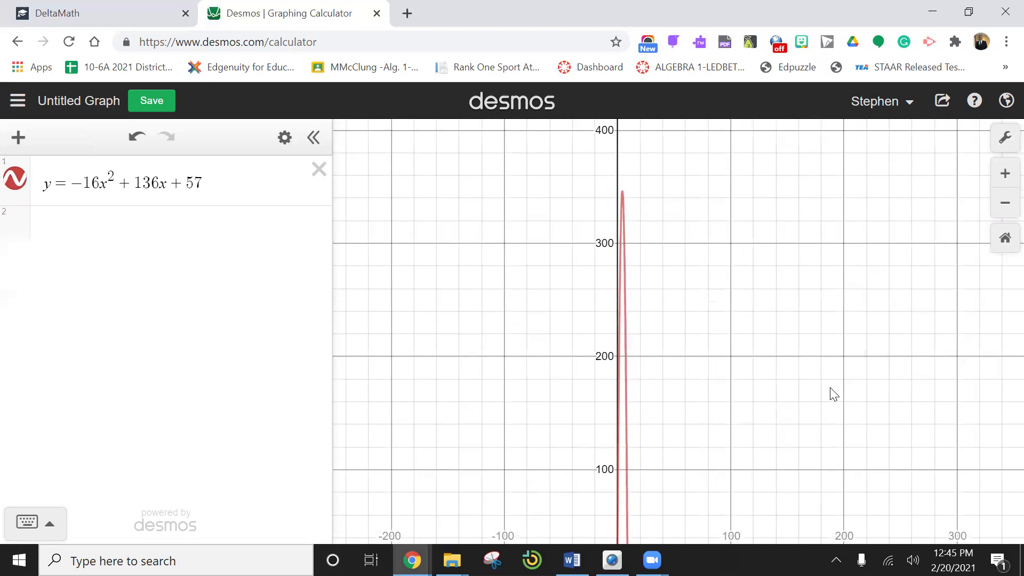
pyautogui.moveTo(730, 182); pyautogui.dragTo(789, 274)
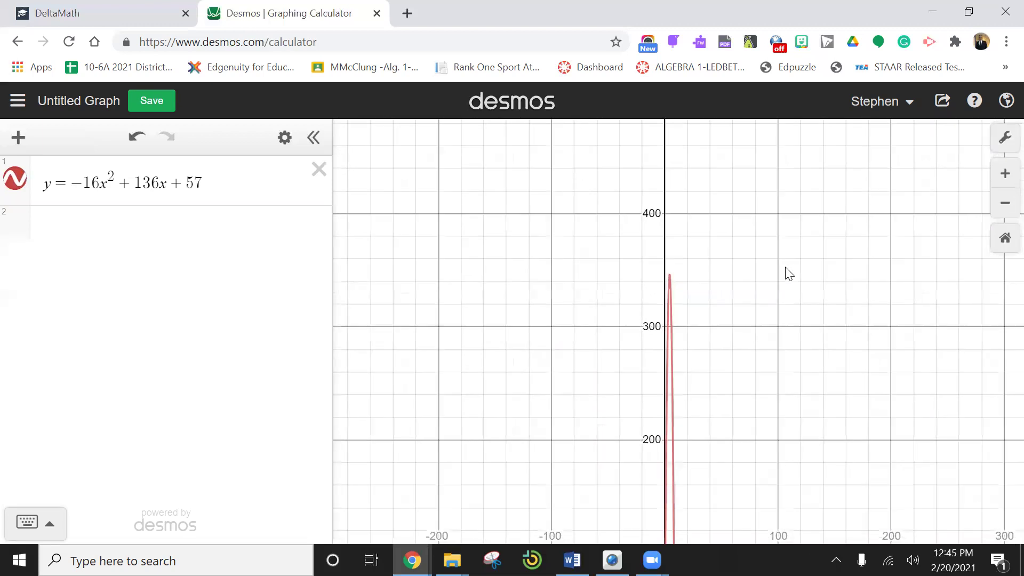
pyautogui.click(670, 277)
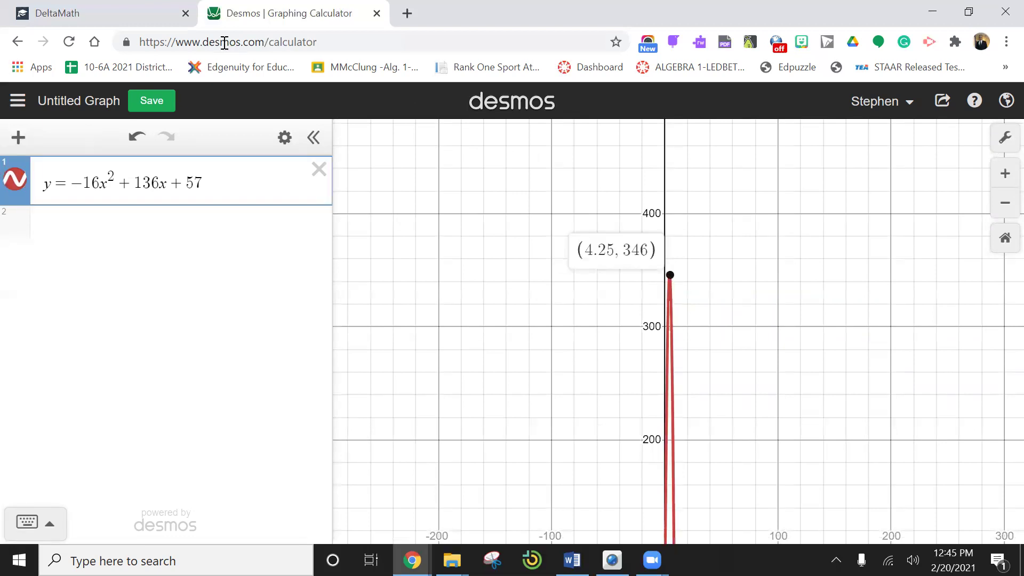
# Enter 346 as the rocket's maximum height in DeltaMath and confirm the submission.
pyautogui.click(115, 19)
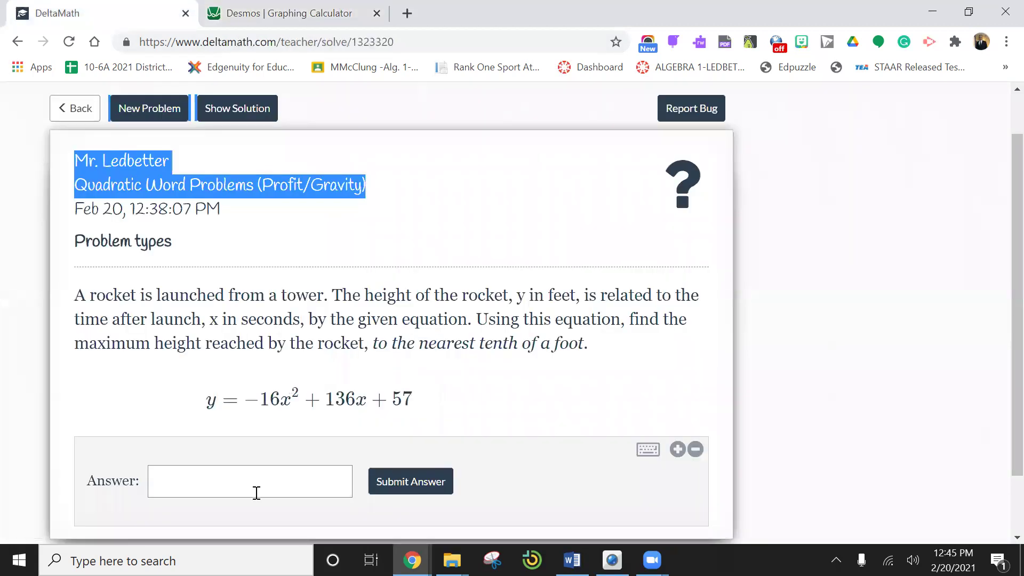
pyautogui.click(237, 484)
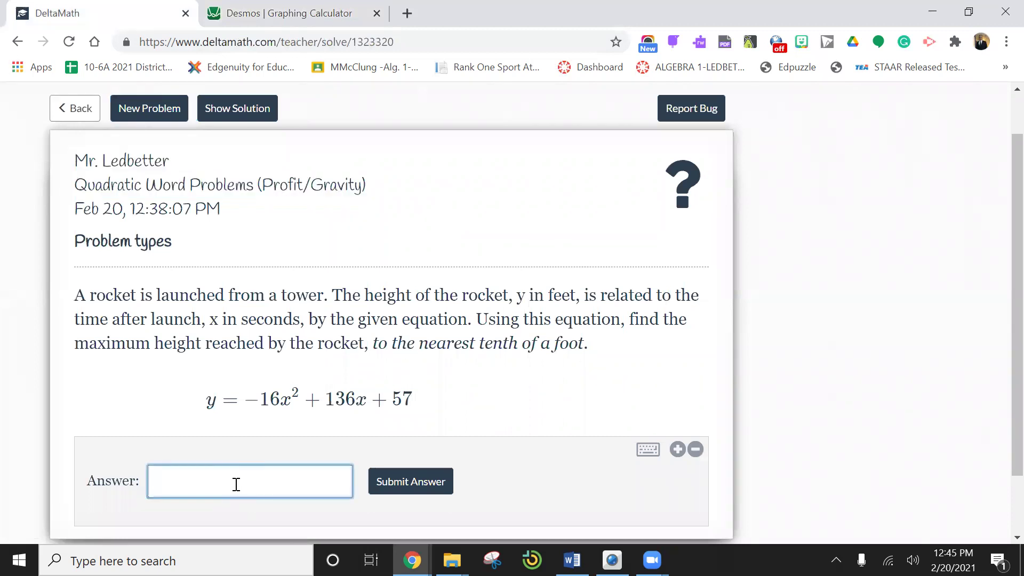
pyautogui.write('346')
pyautogui.click(413, 483)
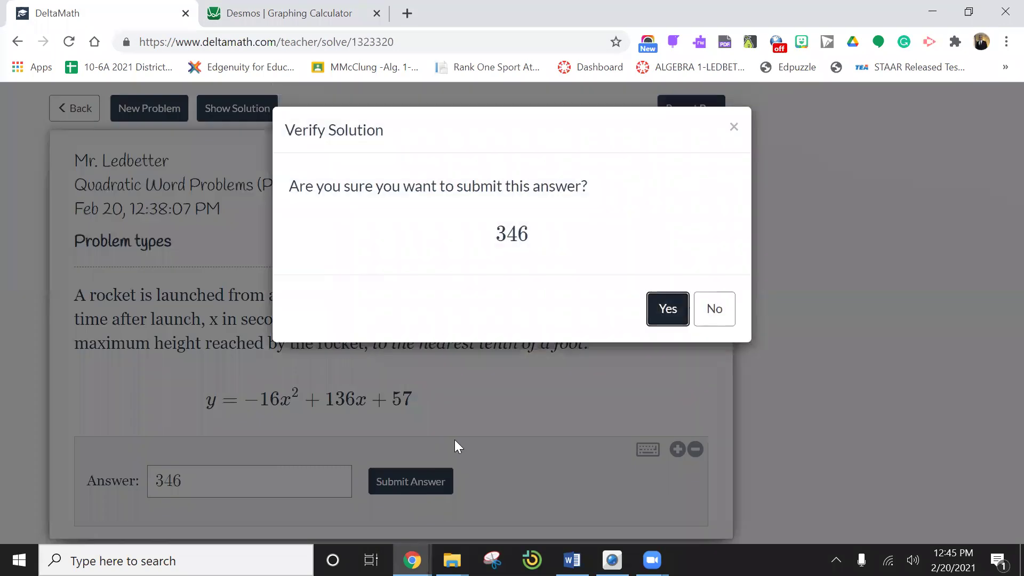
pyautogui.click(686, 315)
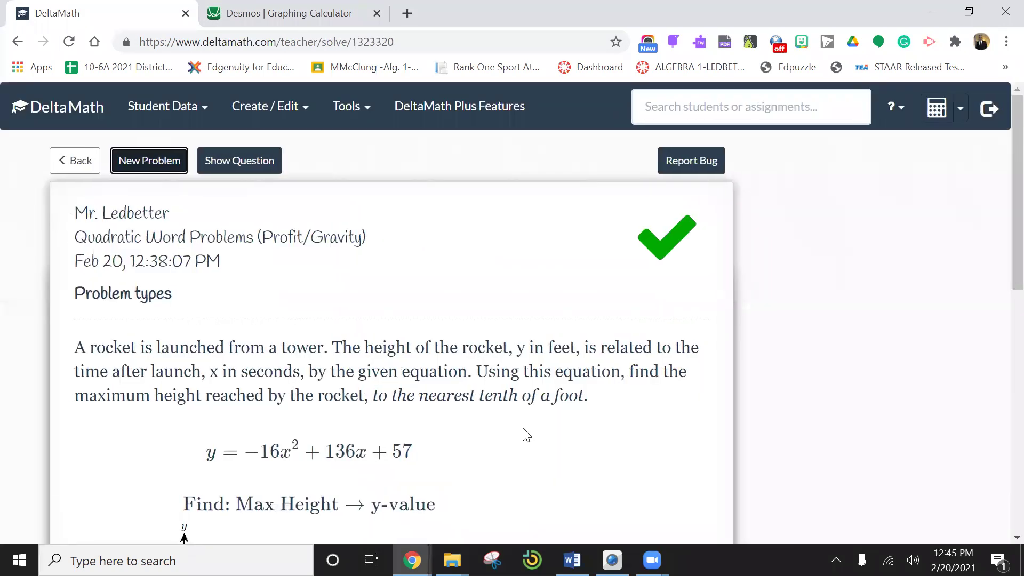
# Scroll through the worked solution showing the vertex at (4.3, 346).
pyautogui.scroll(-3, 525, 434)
pyautogui.scroll(-6, 527, 435)
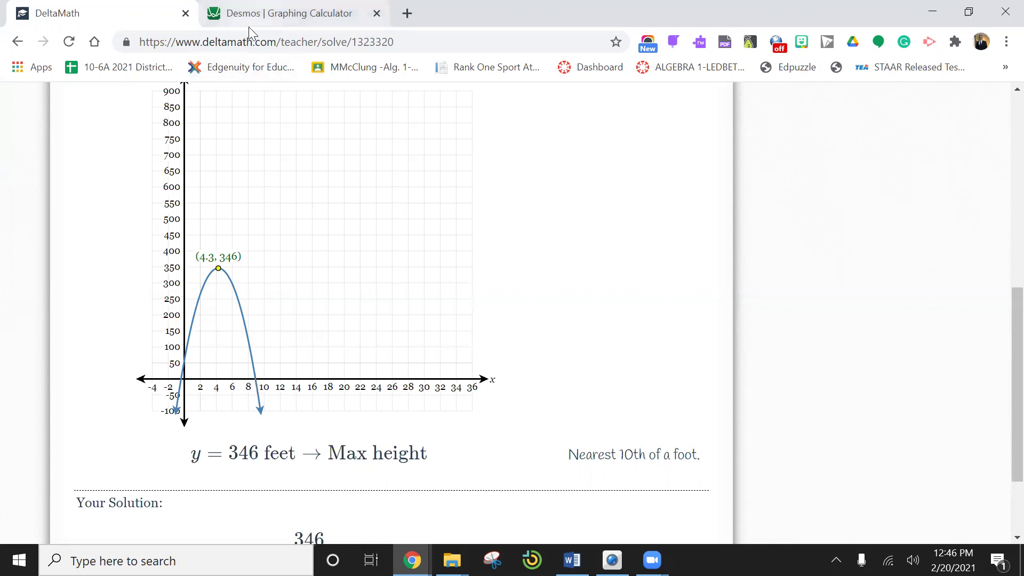
pyautogui.scroll(8, 291, 205)
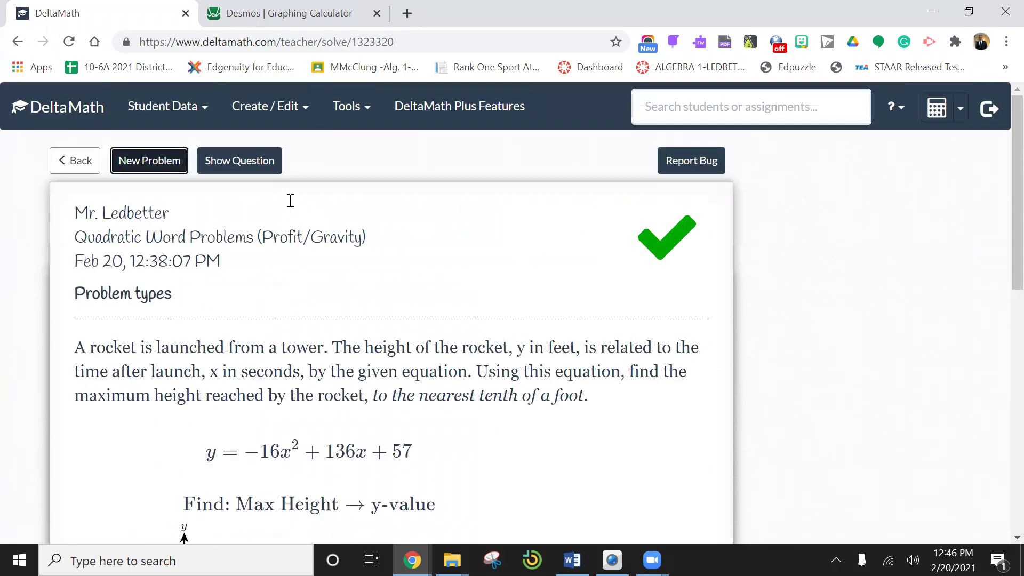
# Load a new problem asking when y = −16x² + 189x + 79 hits the ground.
pyautogui.click(122, 160)
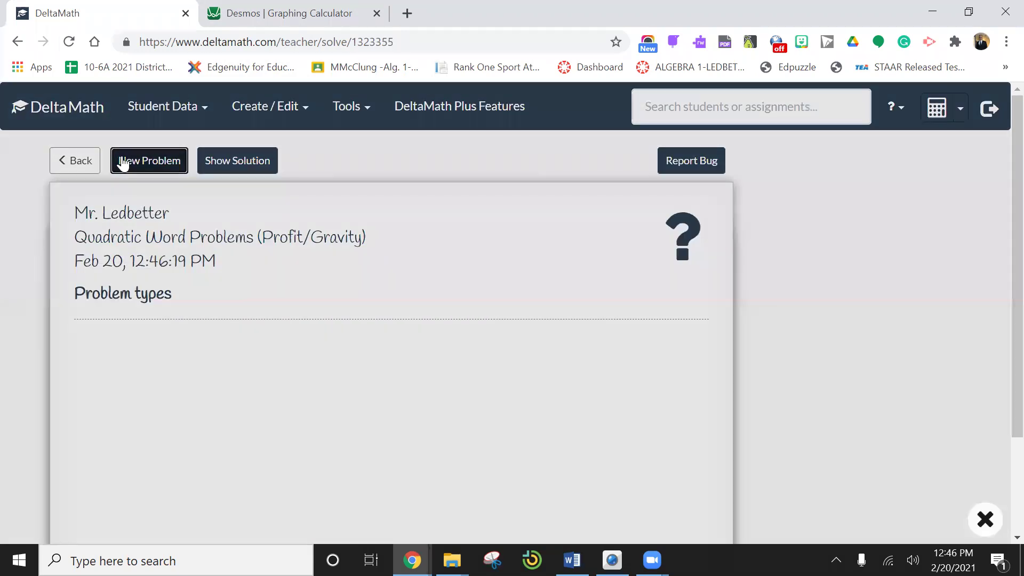
pyautogui.scroll(-2, 312, 278)
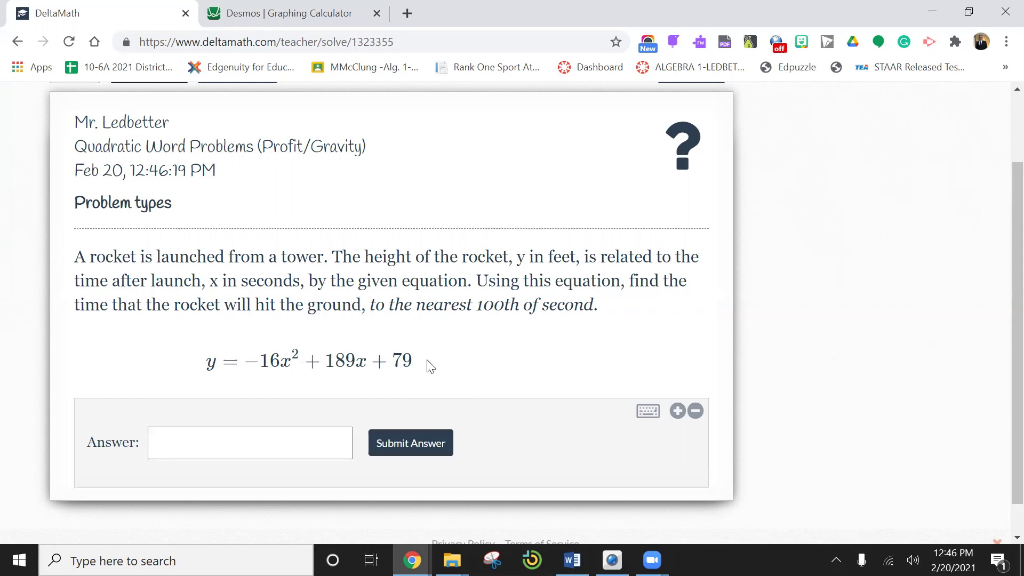
# In Desmos, replace the 136x + 57 terms with 189x + 79.
pyautogui.click(266, 29)
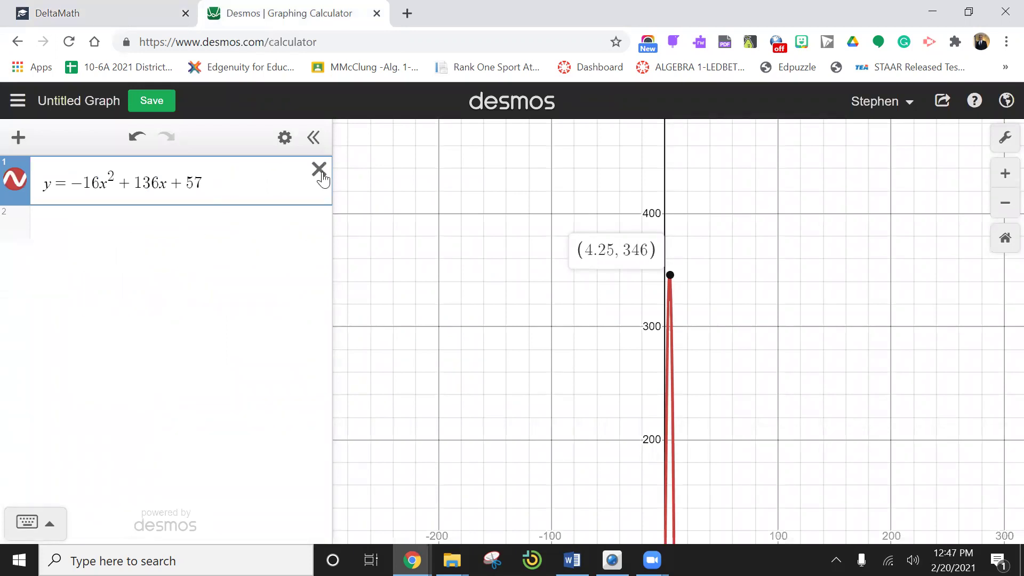
pyautogui.click(224, 188)
pyautogui.press('BackSpace')
pyautogui.press('BackSpace')
pyautogui.press('BackSpace')
pyautogui.press('BackSpace')
pyautogui.press('BackSpace')
pyautogui.press('BackSpace')
pyautogui.press('BackSpace')
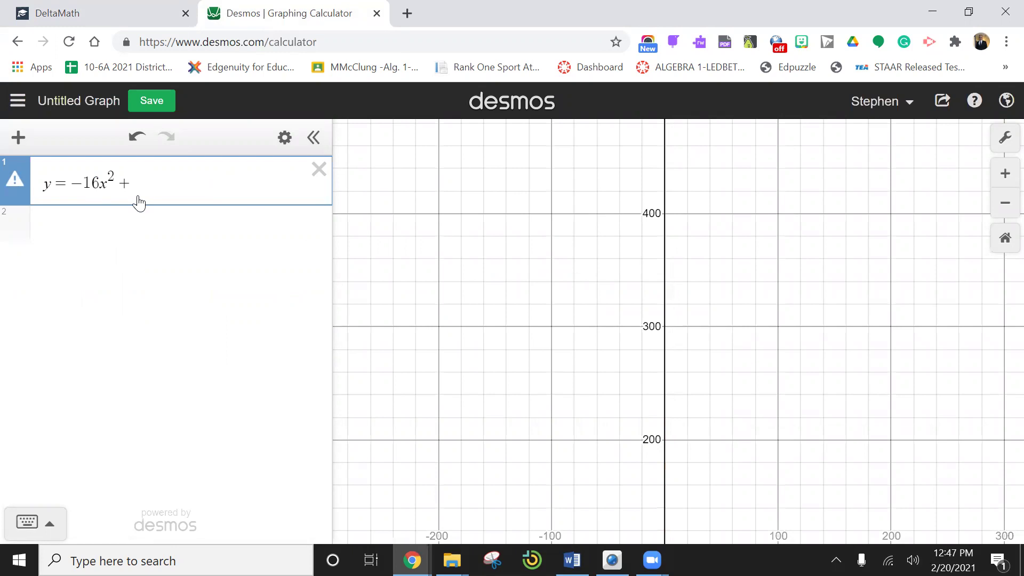
pyautogui.write('189')
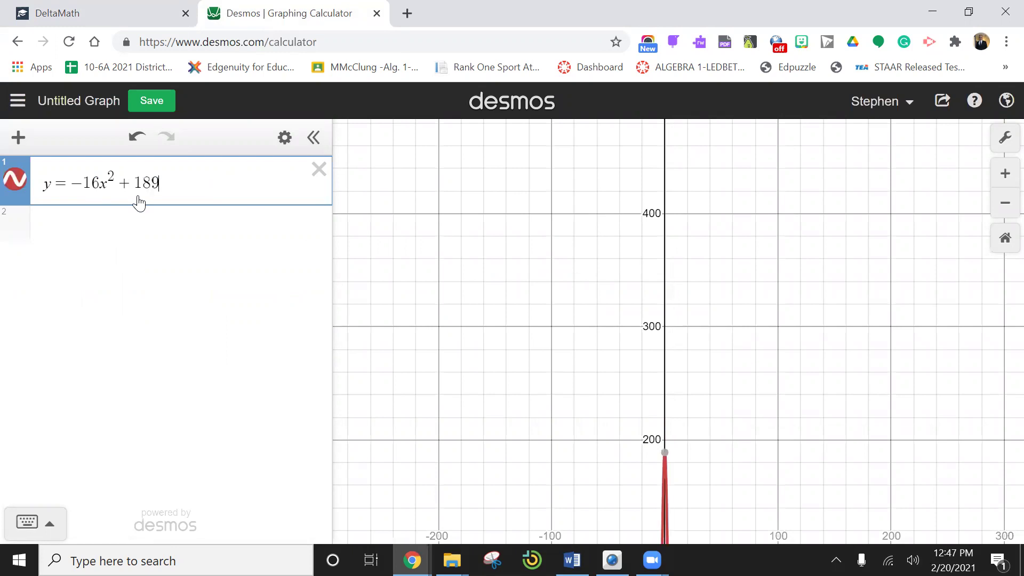
pyautogui.write('x ')
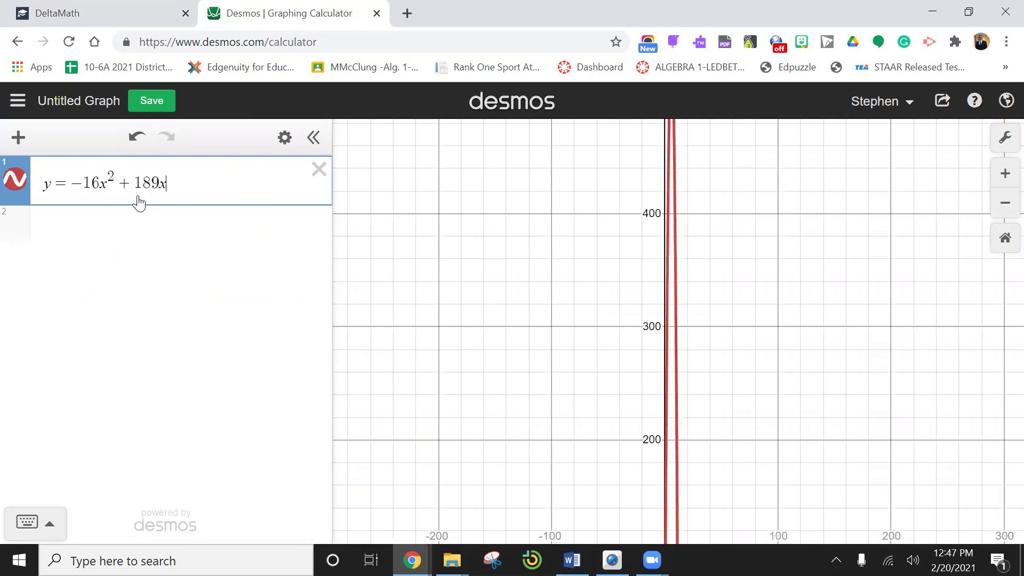
pyautogui.write('+ 79')
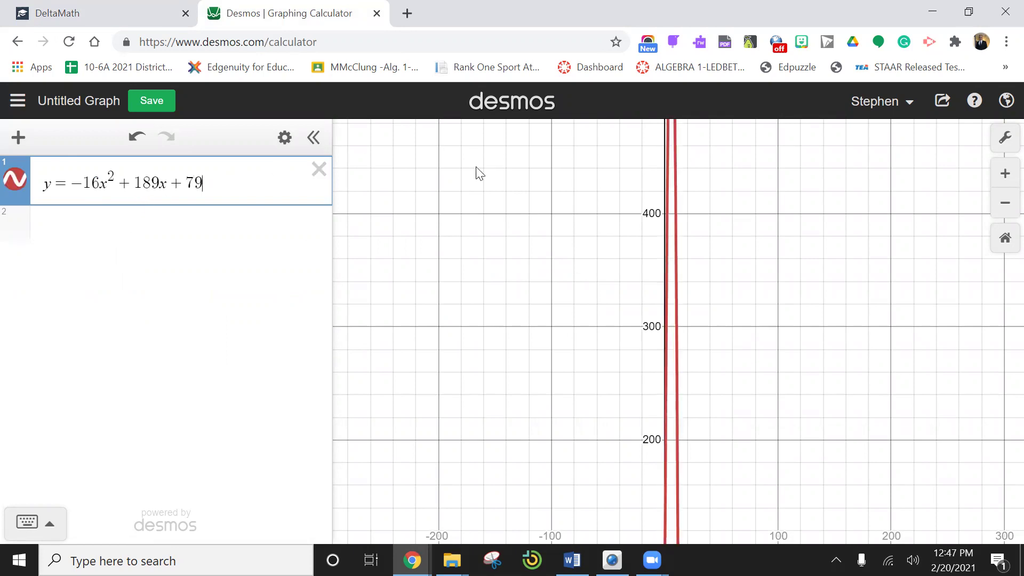
# Check the new equation, then pin the parabola's positive x-intercept at (12.217, 0).
pyautogui.click(85, 11)
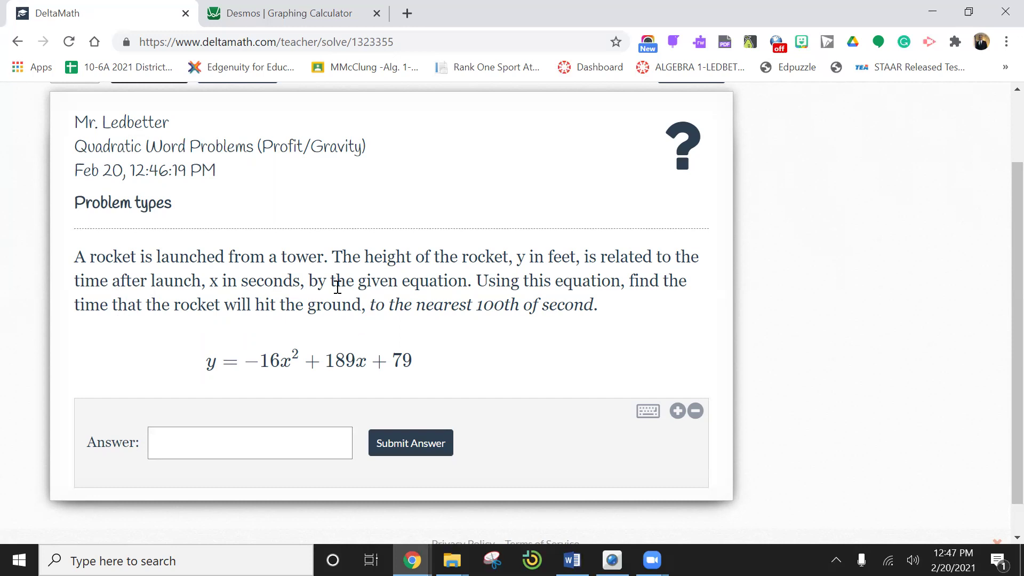
pyautogui.click(288, 13)
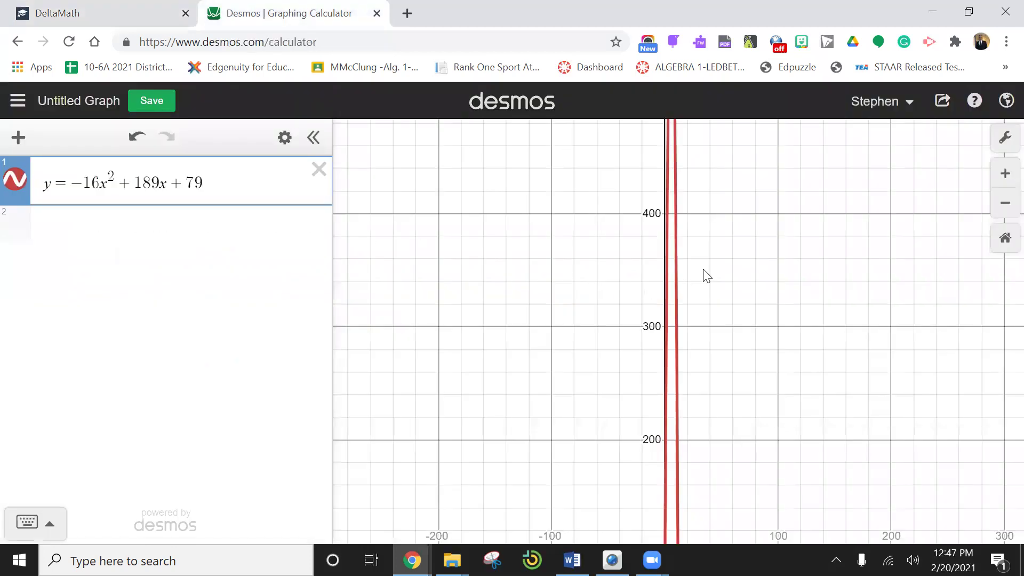
pyautogui.scroll(-5, 740, 270)
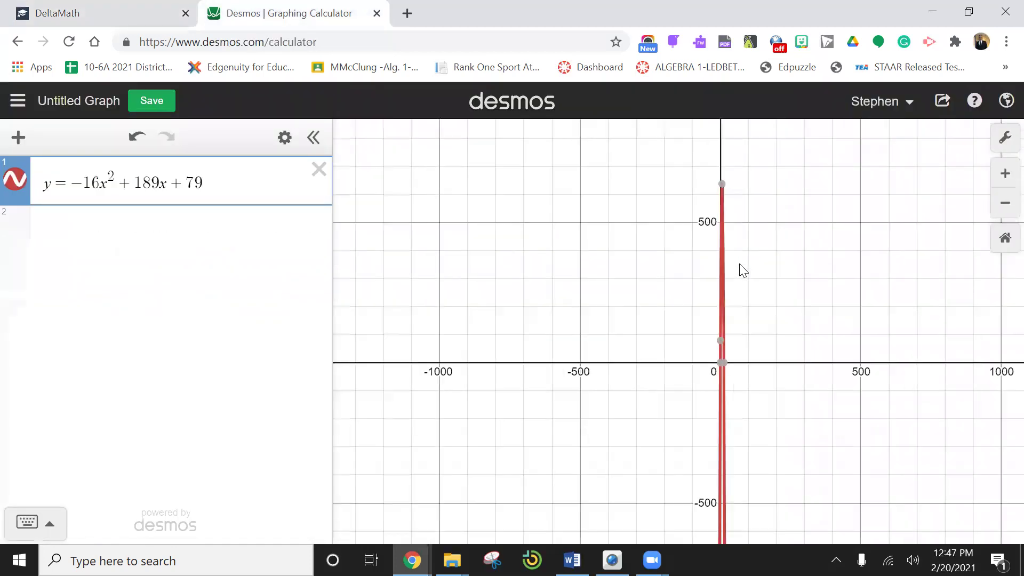
pyautogui.scroll(6, 739, 266)
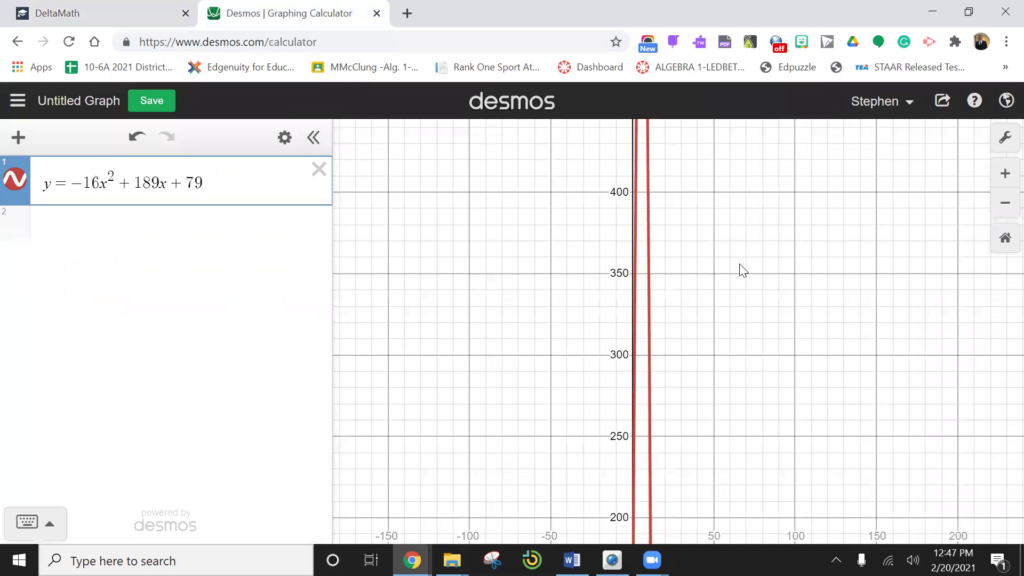
pyautogui.scroll(-10, 743, 271)
pyautogui.hscroll(2, 744, 272)
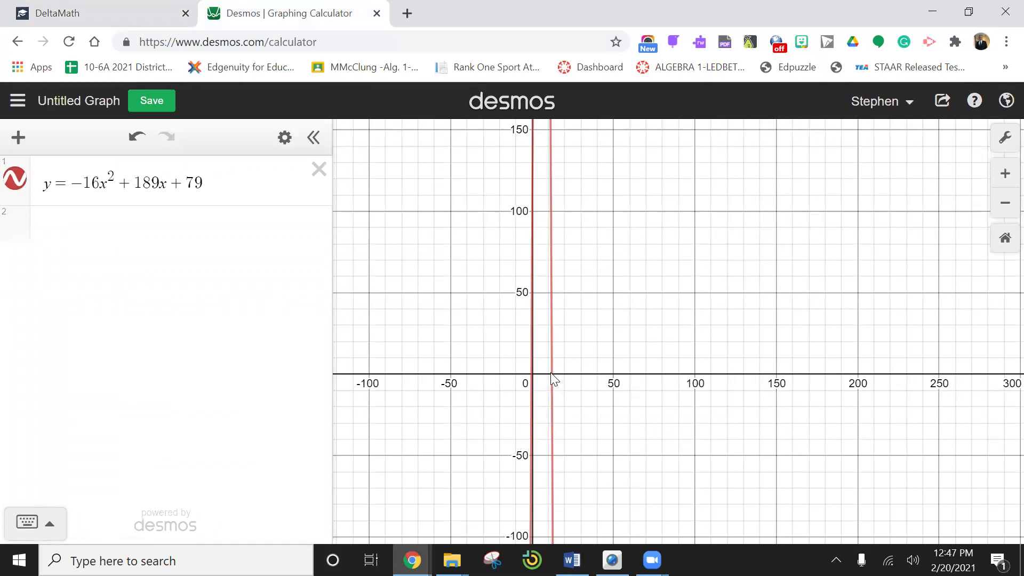
pyautogui.click(552, 373)
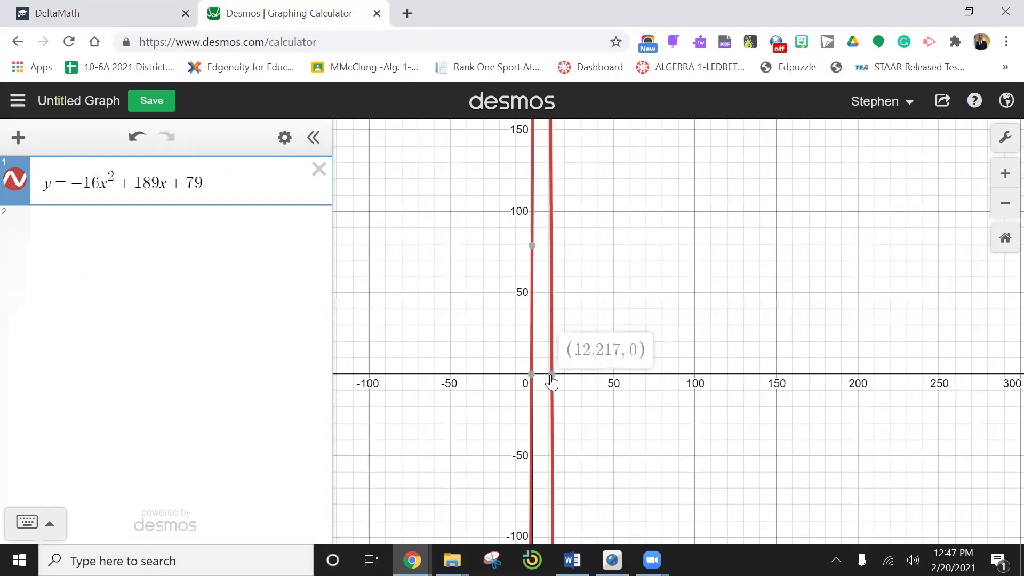
pyautogui.click(552, 375)
# Pan up the parabola and show its vertex at (5.9, 637.14).
pyautogui.scroll(5, 639, 226)
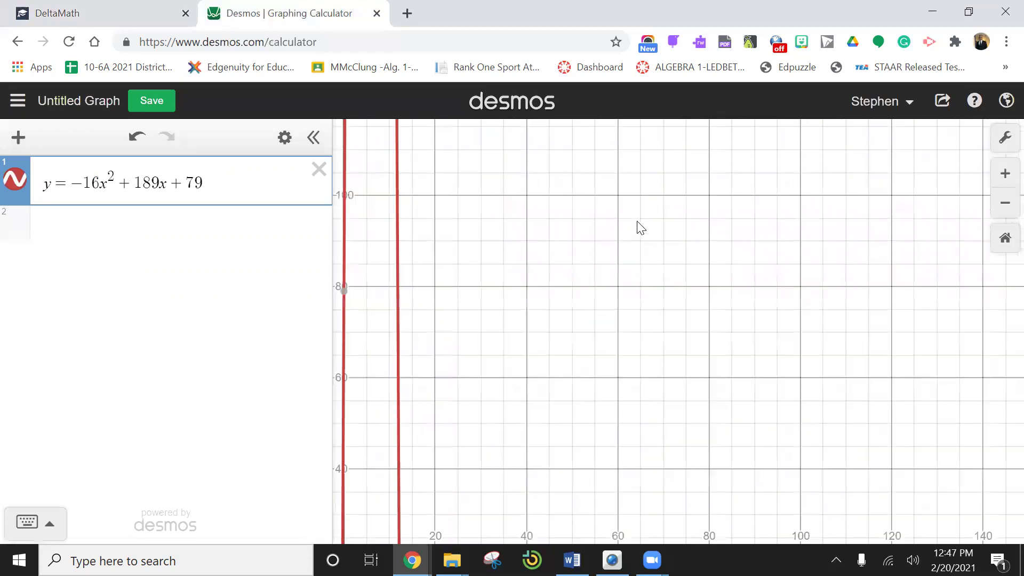
pyautogui.scroll(-5, 641, 226)
pyautogui.click(640, 226)
pyautogui.moveTo(659, 318); pyautogui.dragTo(694, 574)
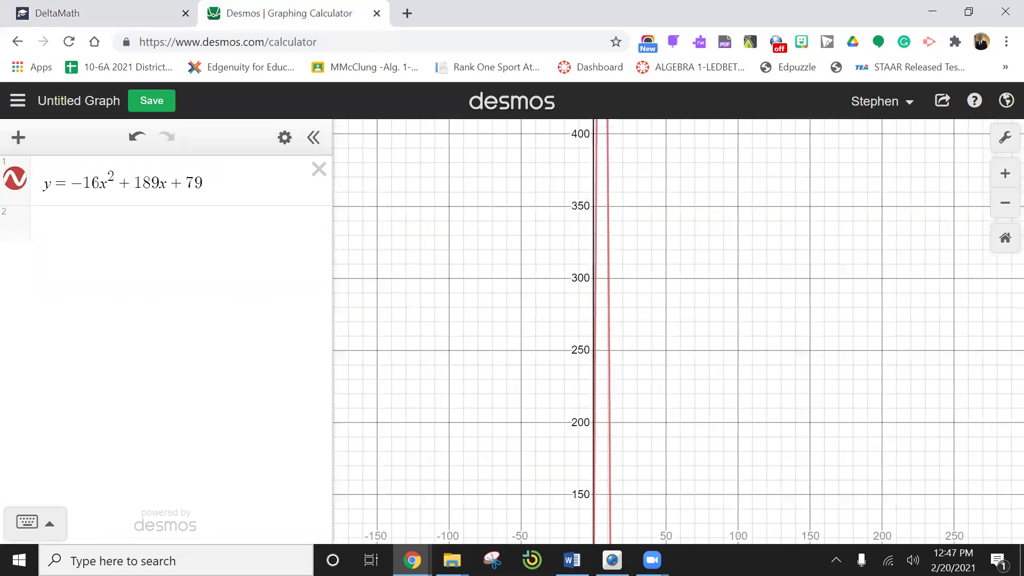
pyautogui.moveTo(708, 336); pyautogui.dragTo(715, 427)
pyautogui.moveTo(734, 465); pyautogui.dragTo(728, 575)
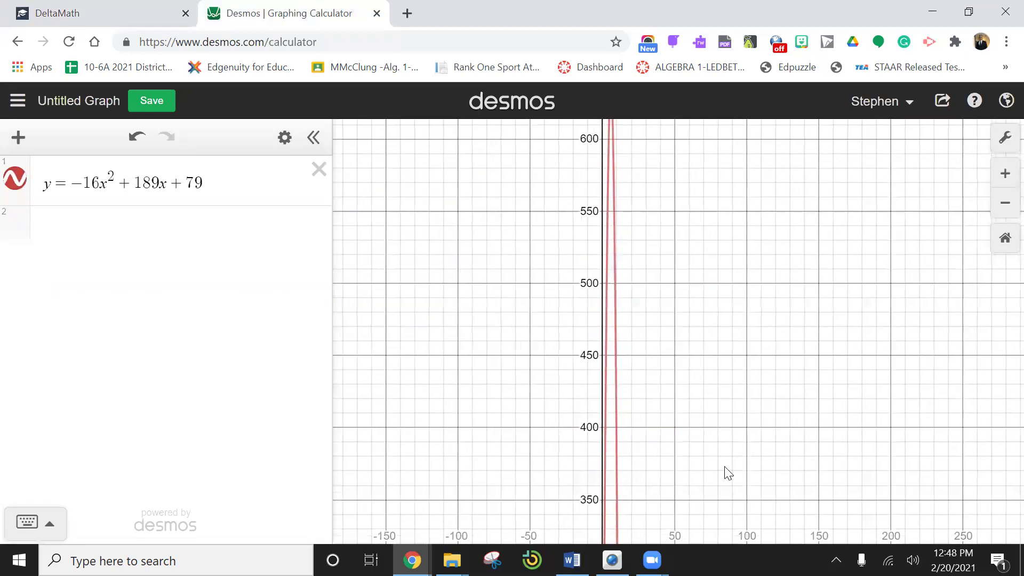
pyautogui.moveTo(715, 206); pyautogui.dragTo(722, 291)
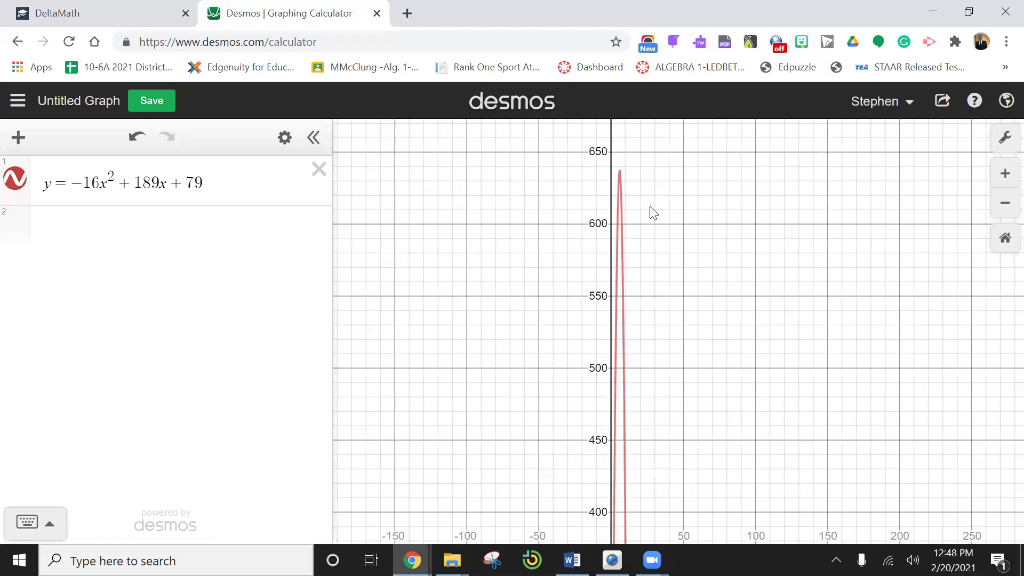
pyautogui.click(619, 171)
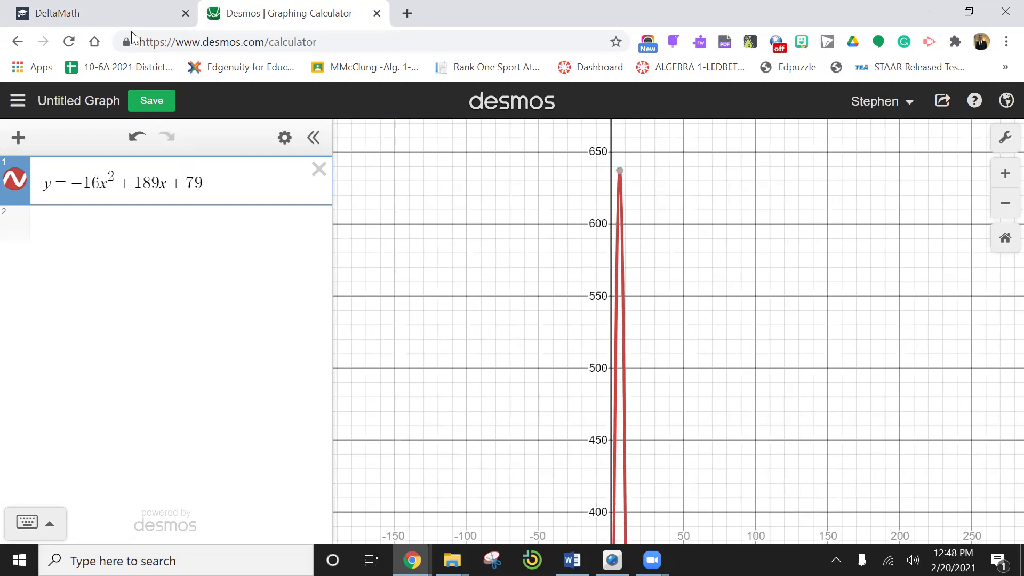
# Submit 12 in DeltaMath as the time the rocket hits the ground.
pyautogui.click(131, 15)
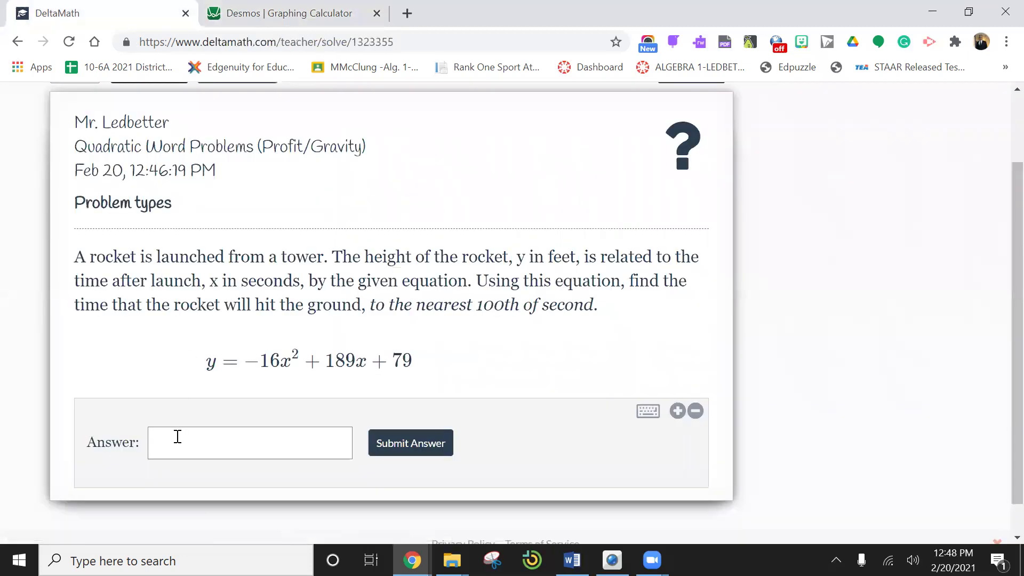
pyautogui.click(177, 437)
pyautogui.write('12')
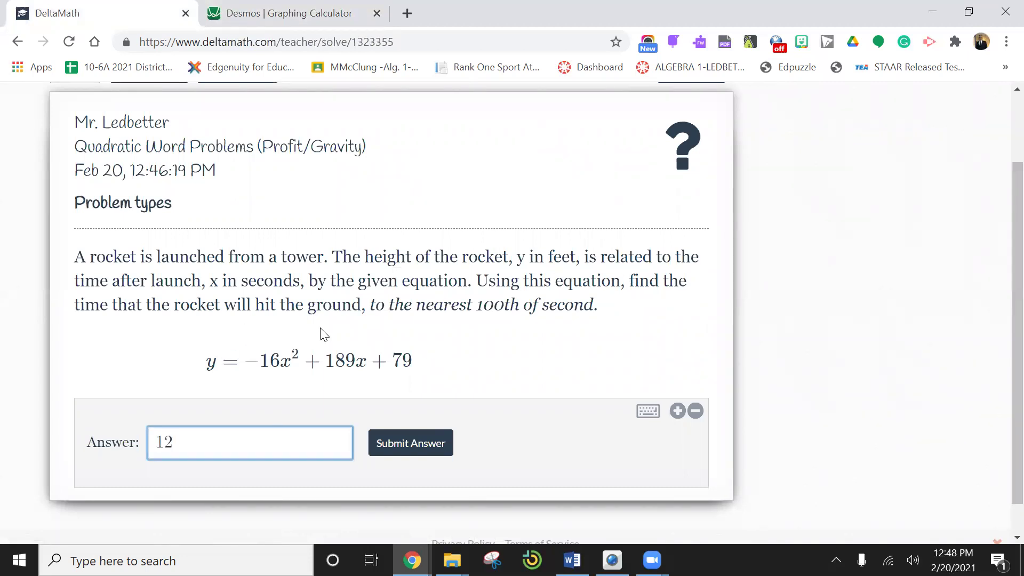
pyautogui.click(402, 447)
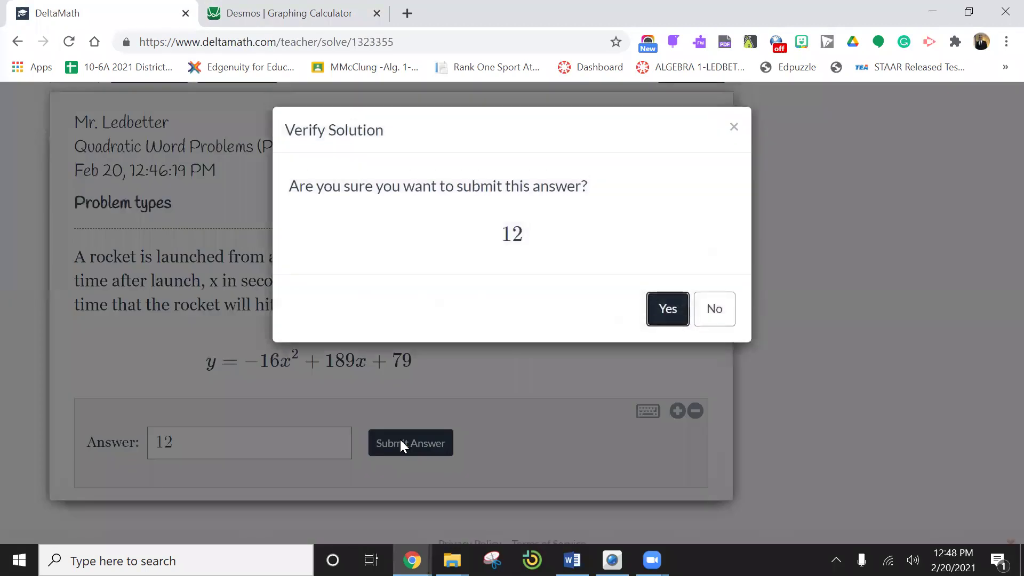
pyautogui.click(668, 310)
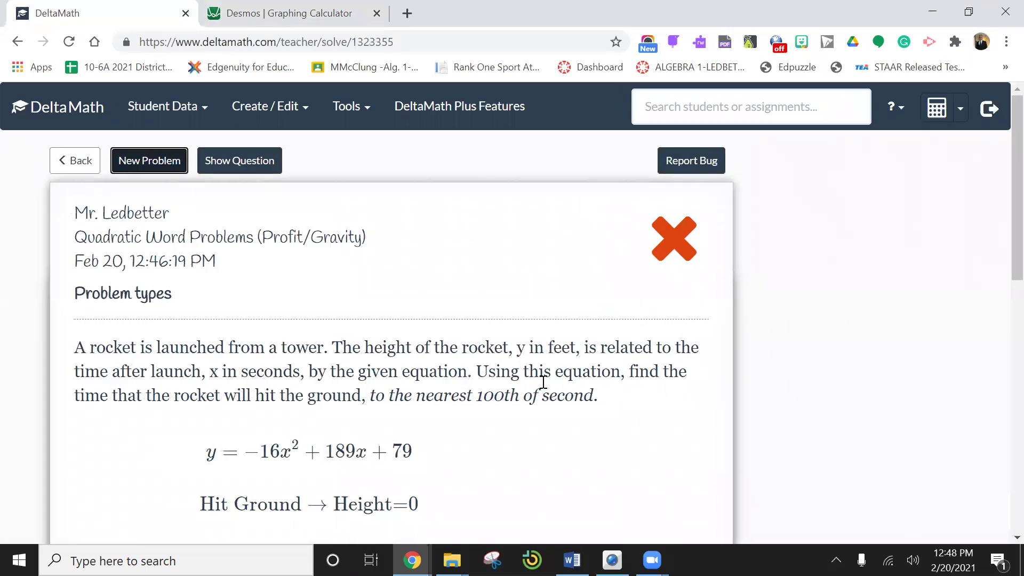
# Scroll through the worked solution showing the correct time of 12.22 seconds.
pyautogui.scroll(-2, 522, 395)
pyautogui.scroll(1, 523, 395)
pyautogui.scroll(-3, 521, 382)
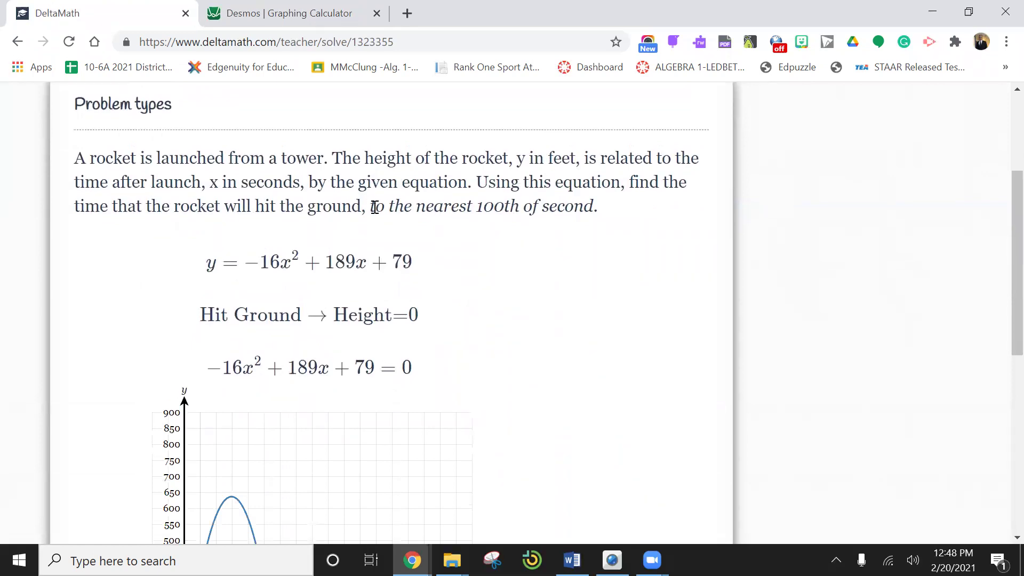
pyautogui.scroll(-6, 393, 206)
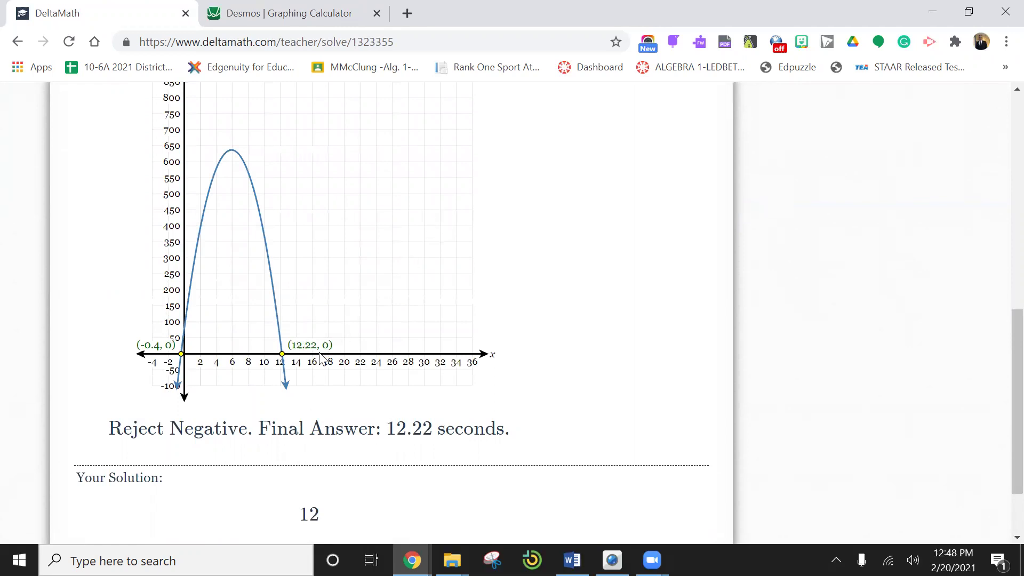
pyautogui.scroll(2, 358, 291)
pyautogui.scroll(3, 358, 291)
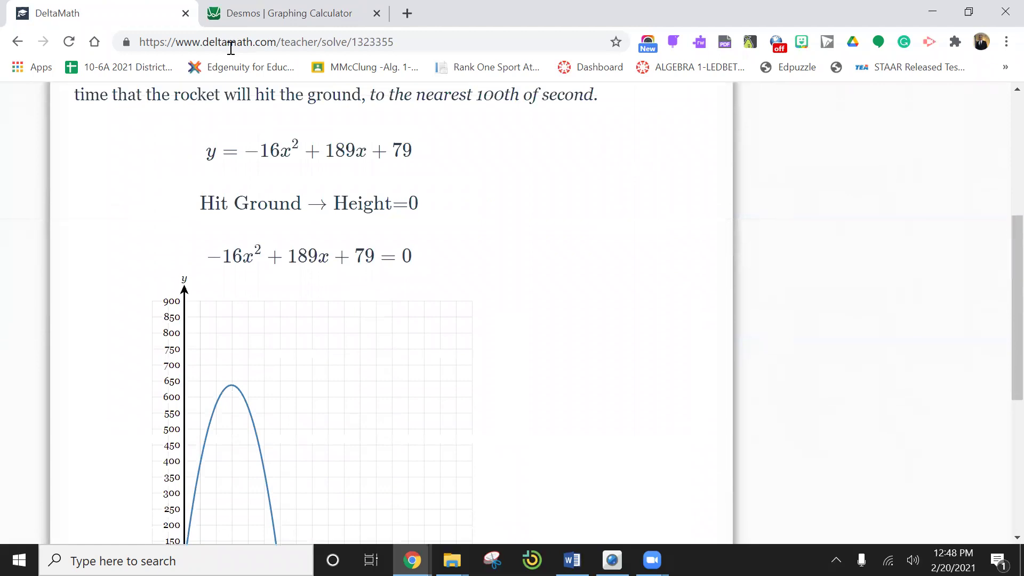
# In Desmos, pin the rocket curve's positive x-intercept at (12.217, 0).
pyautogui.click(230, 20)
pyautogui.scroll(1, 749, 223)
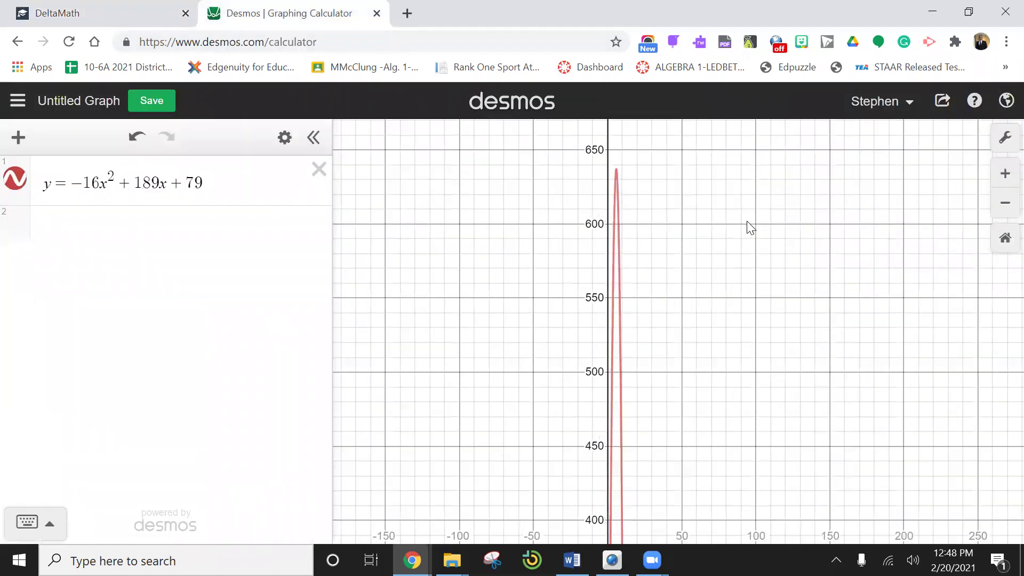
pyautogui.press('Down')
pyautogui.press('Down')
pyautogui.press('Down')
pyautogui.press('Down')
pyautogui.press('Down')
pyautogui.press('Down')
pyautogui.press('Down')
pyautogui.press('Down')
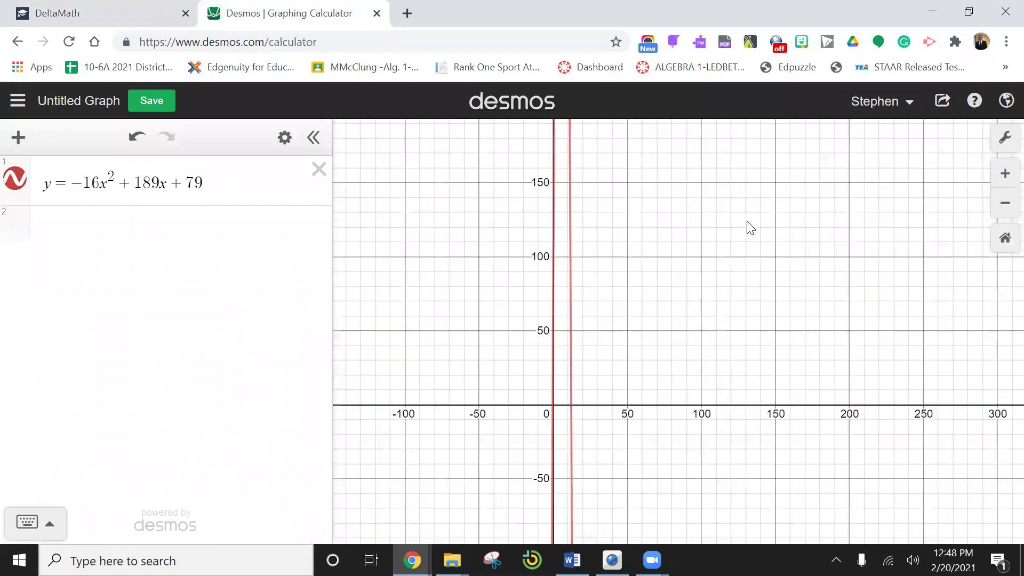
pyautogui.click(572, 404)
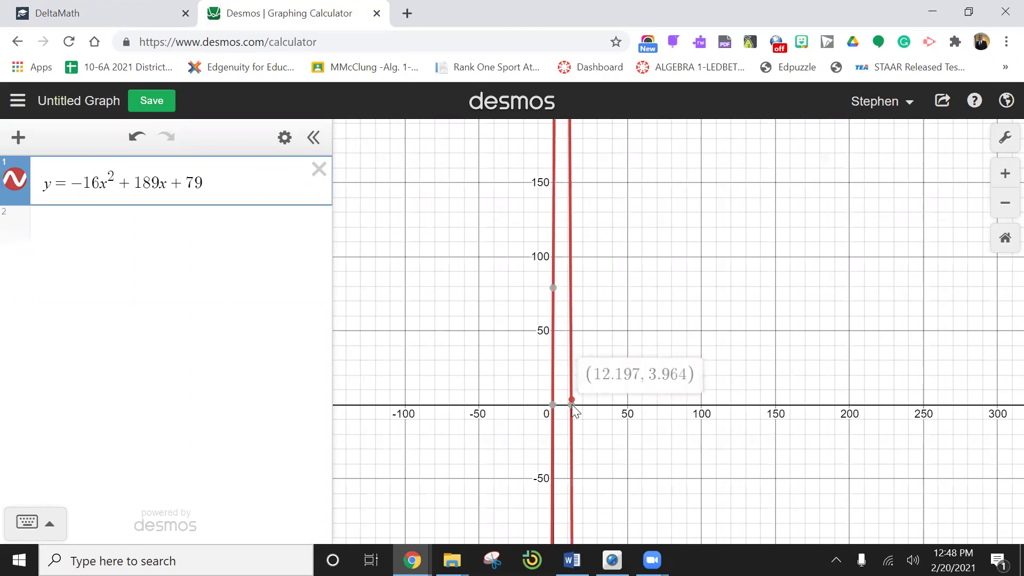
pyautogui.moveTo(572, 407)
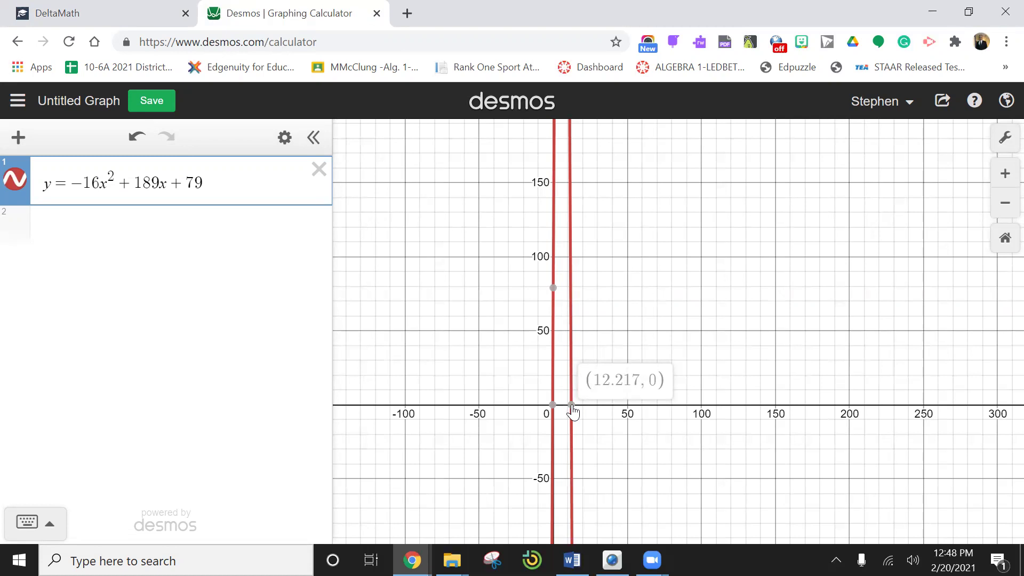
pyautogui.click(571, 406)
# Load a new DeltaMath problem: the widget profit question with y = −15x² + 801x − 5900.
pyautogui.click(107, 13)
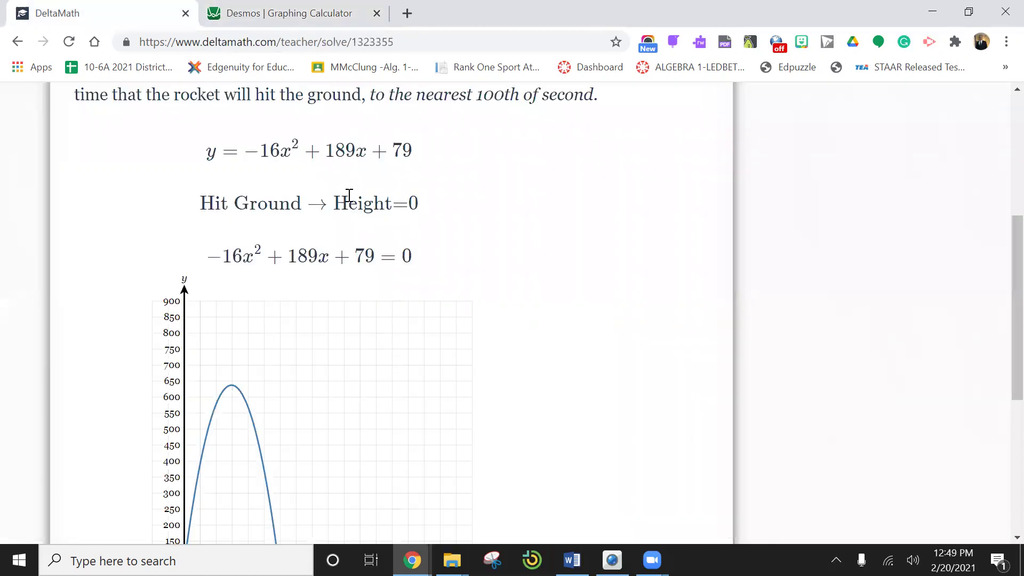
pyautogui.scroll(5, 480, 197)
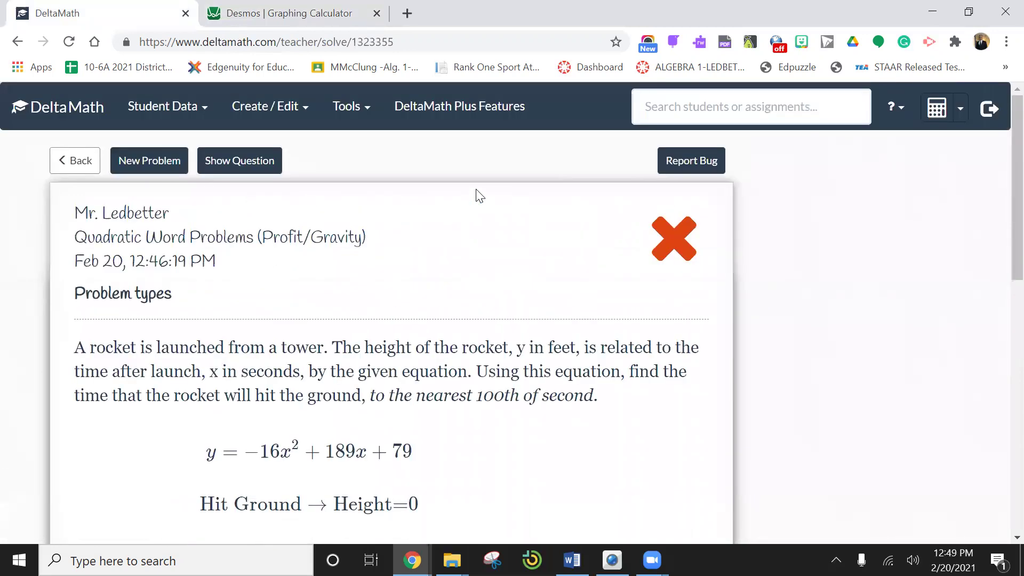
pyautogui.click(162, 165)
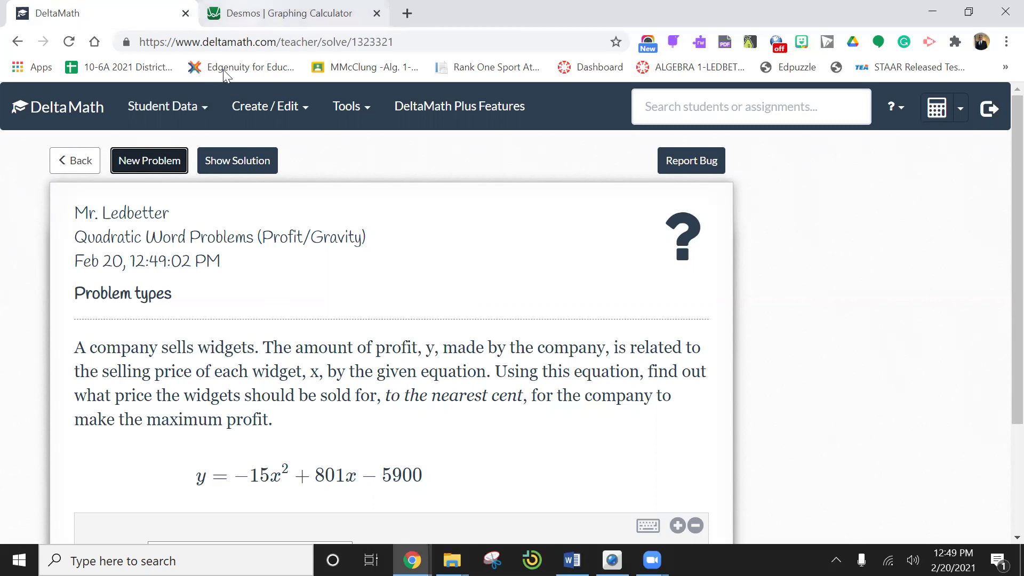
# Replace the Desmos rocket equation with y=-15x^2+801x-5900, checking it against DeltaMath.
pyautogui.hotkey('ctrl', 'Tab')
pyautogui.click(321, 176)
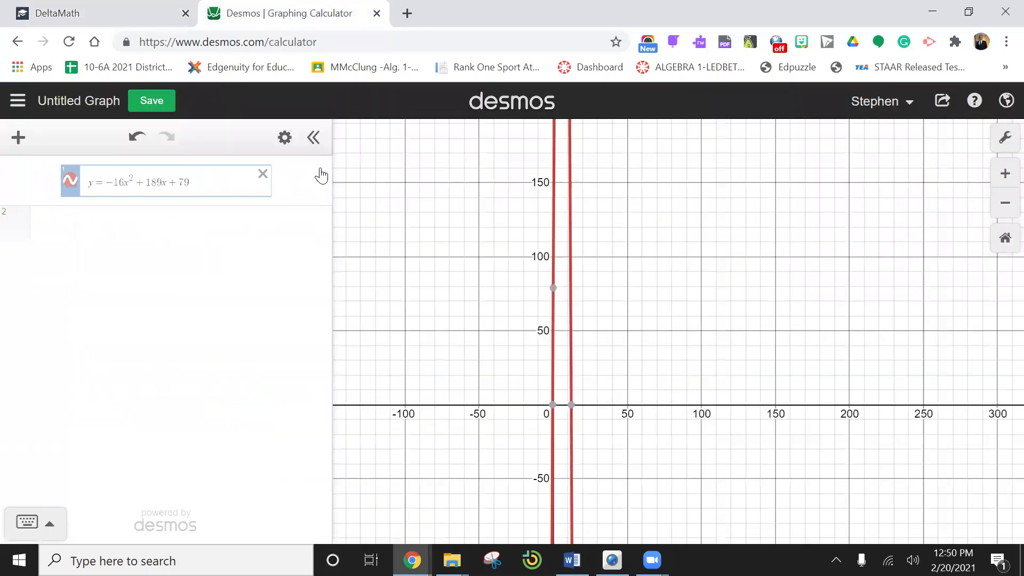
pyautogui.press('Delete')
pyautogui.click(85, 177)
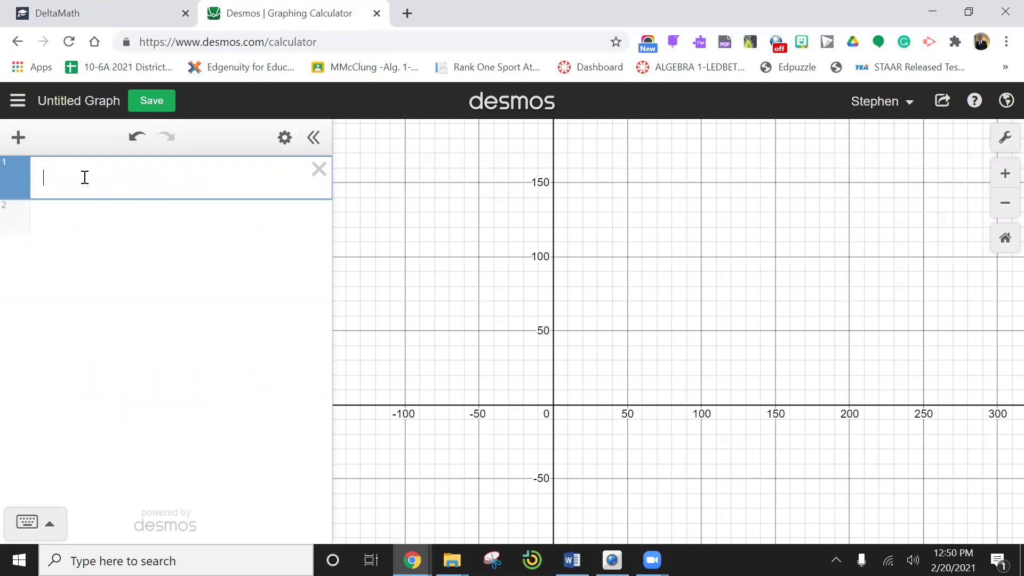
pyautogui.write('y=-15')
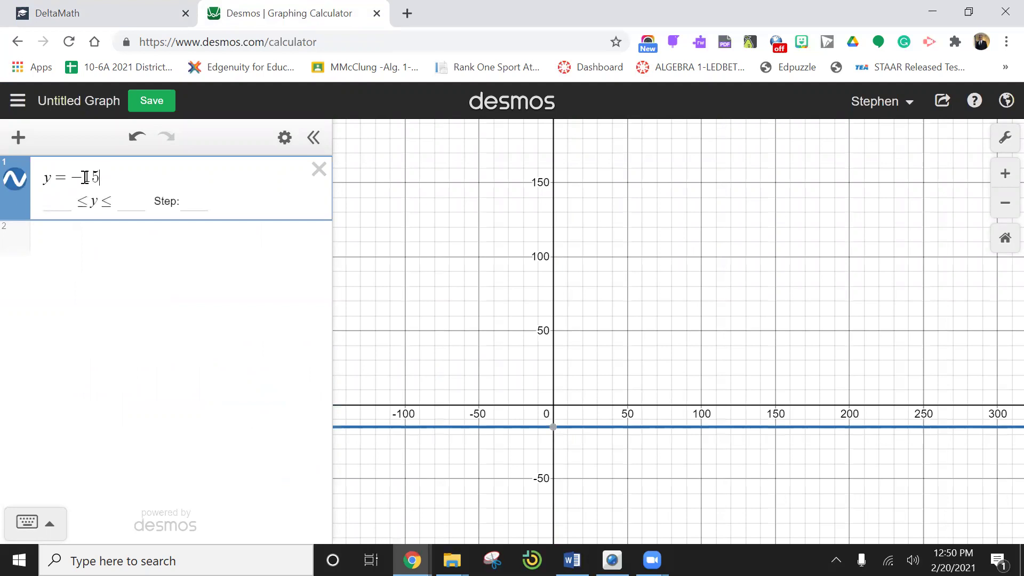
pyautogui.write('x^2')
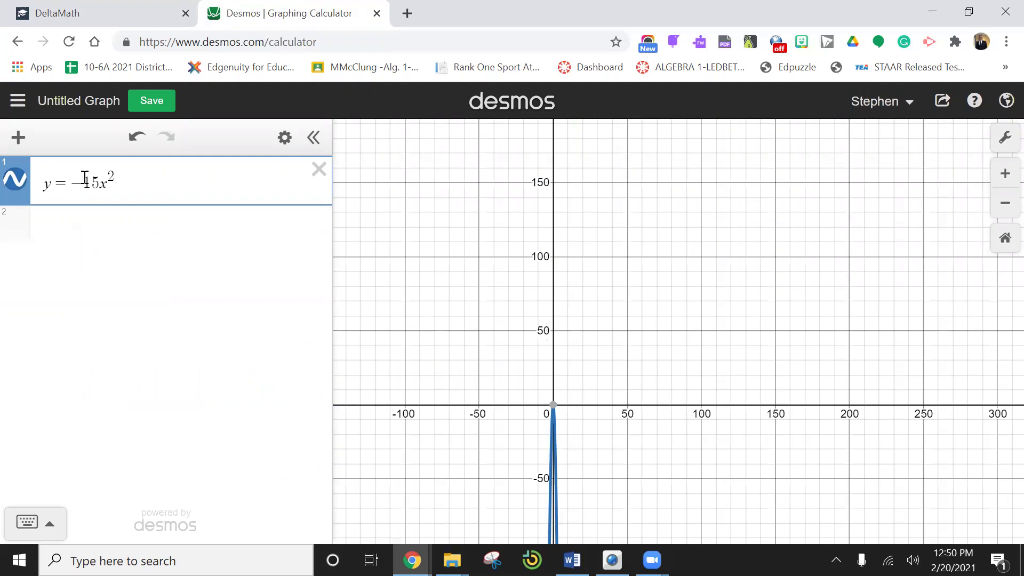
pyautogui.write('+8')
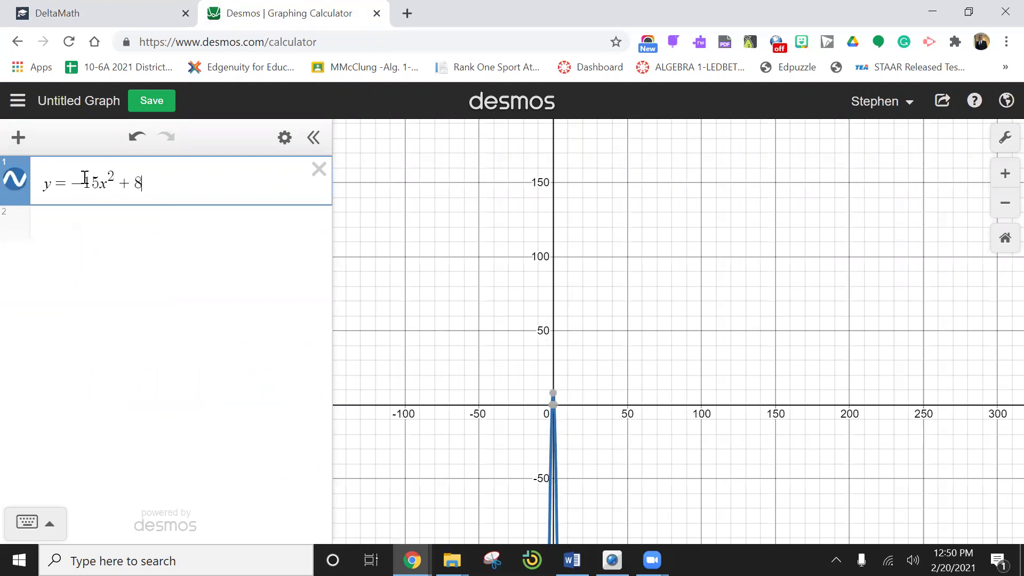
pyautogui.write('01x')
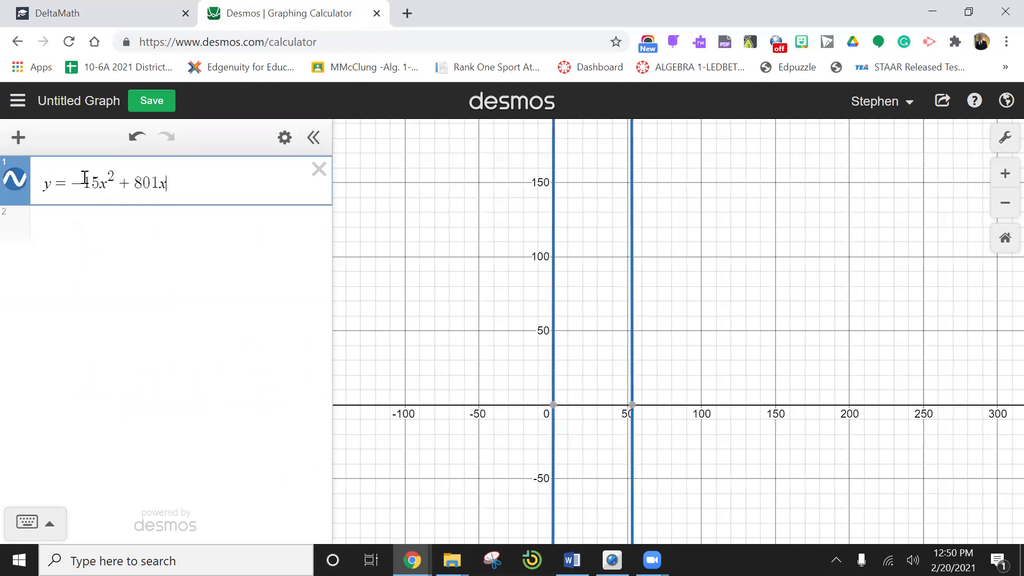
pyautogui.write('-5')
pyautogui.write('900')
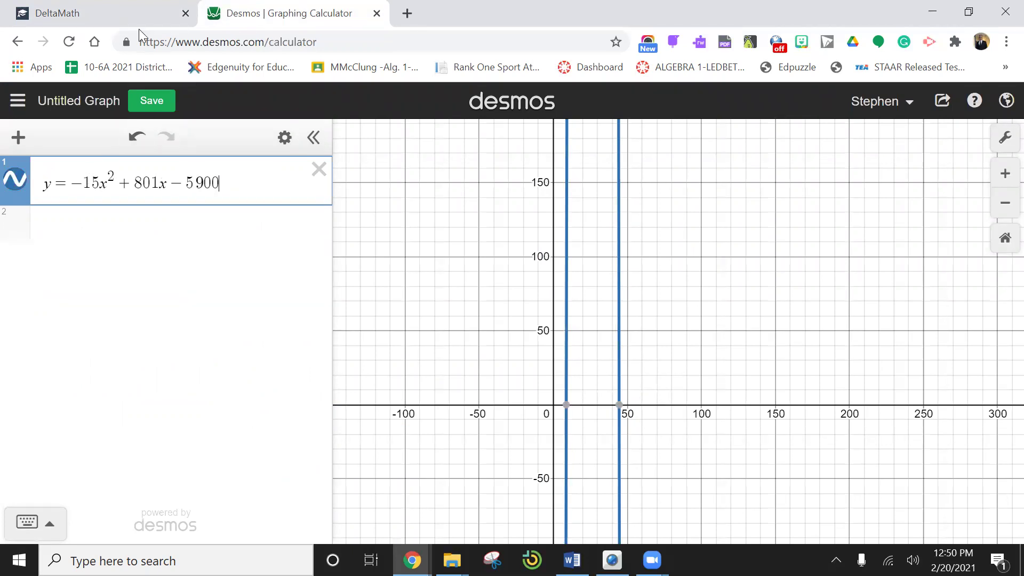
pyautogui.click(136, 15)
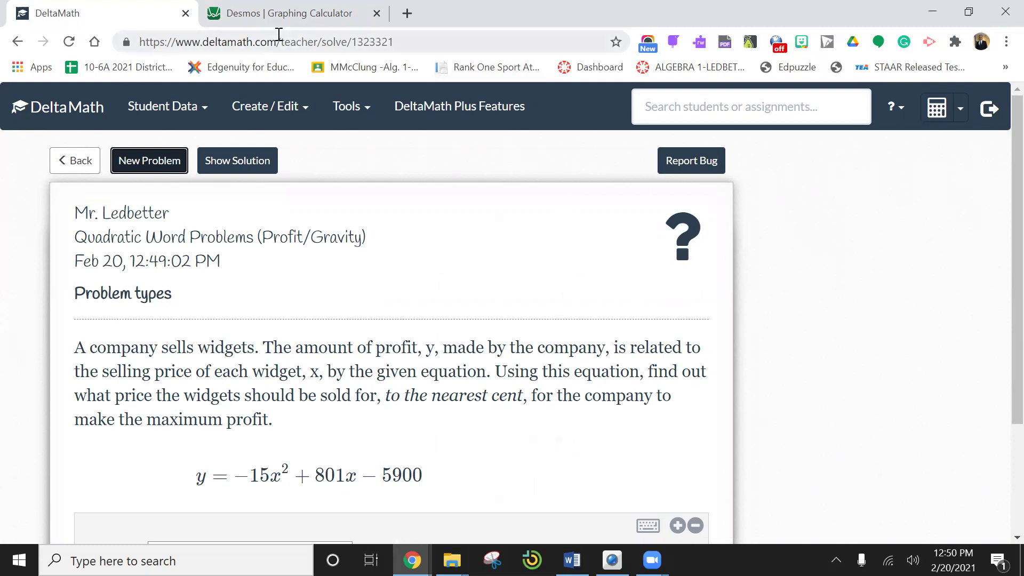
pyautogui.click(278, 15)
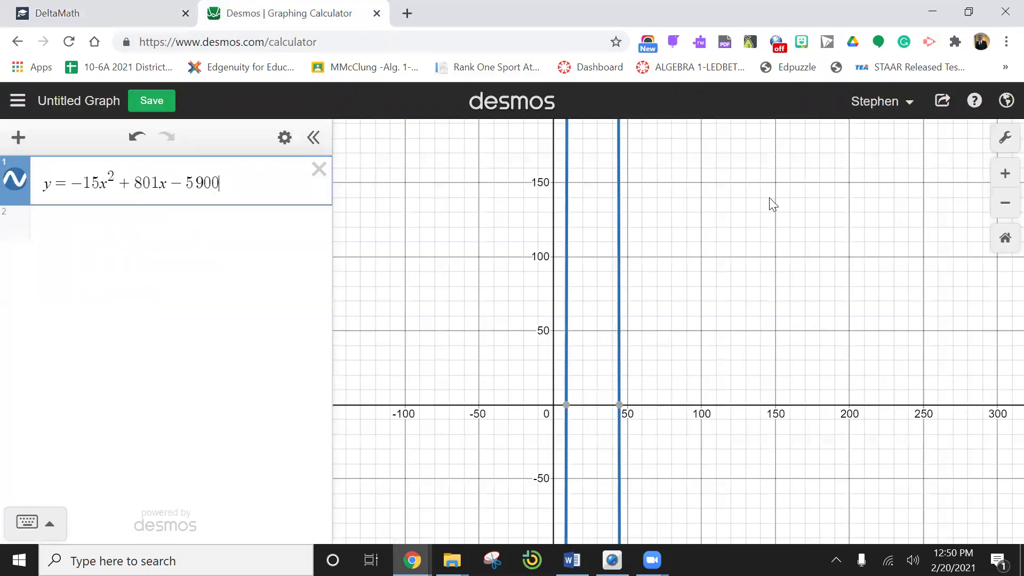
# Pan the Desmos graph upward toward higher profit values.
pyautogui.scroll(2, 769, 202)
pyautogui.scroll(-6, 769, 203)
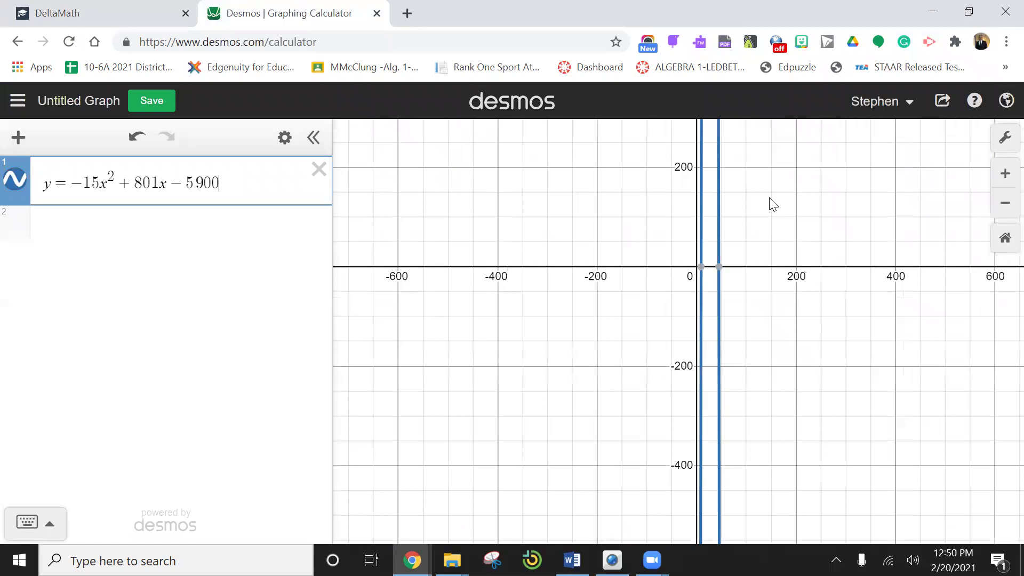
pyautogui.moveTo(768, 245); pyautogui.dragTo(738, 542)
pyautogui.moveTo(750, 309); pyautogui.dragTo(765, 432)
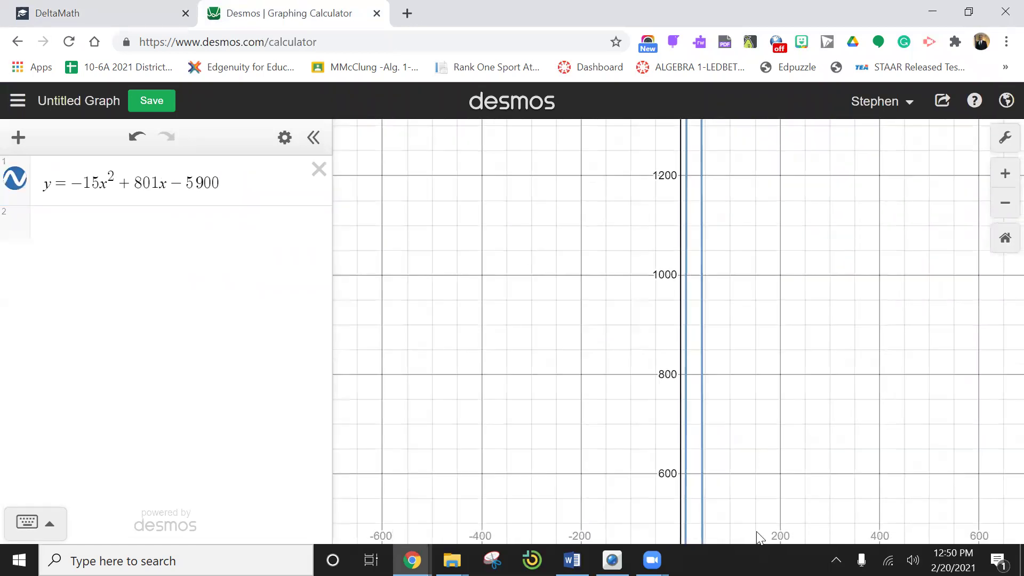
pyautogui.moveTo(747, 195); pyautogui.dragTo(734, 338)
pyautogui.moveTo(772, 233); pyautogui.dragTo(759, 470)
pyautogui.moveTo(768, 309); pyautogui.dragTo(763, 440)
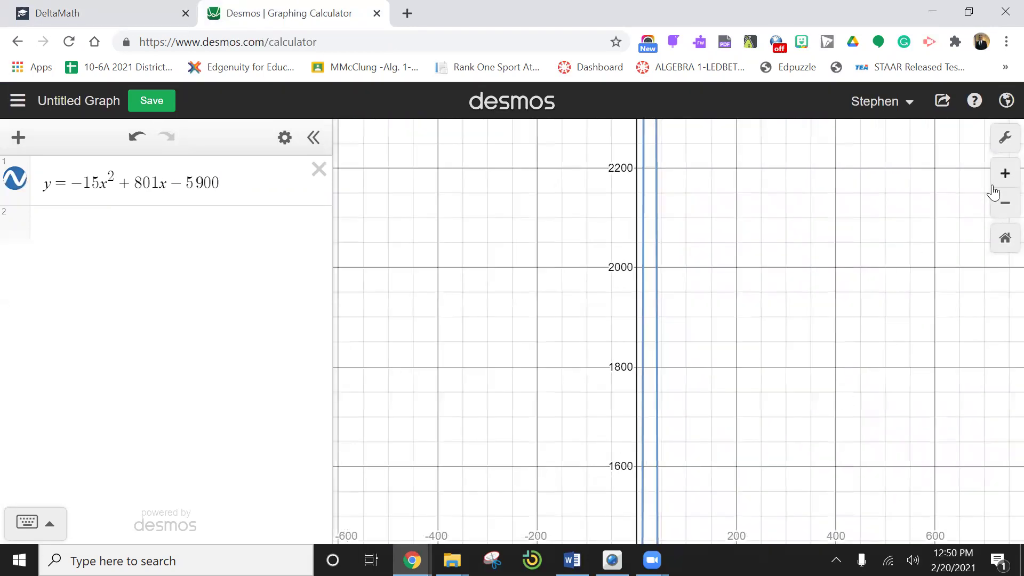
# Zoom out until the profit parabola's peak near y = 4800 is visible.
pyautogui.click(1002, 172)
pyautogui.click(1001, 203)
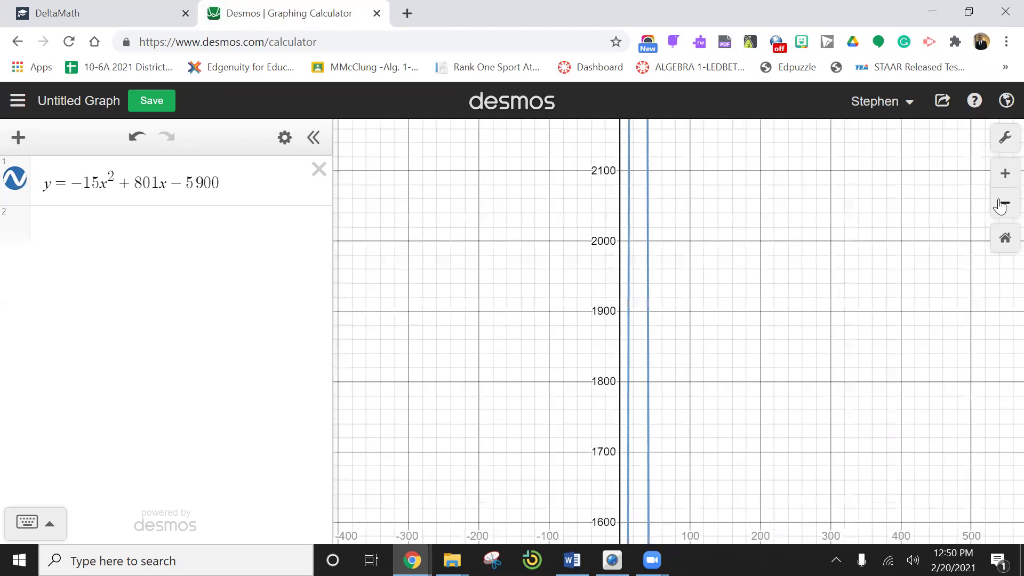
pyautogui.click(1002, 203)
pyautogui.click(1002, 204)
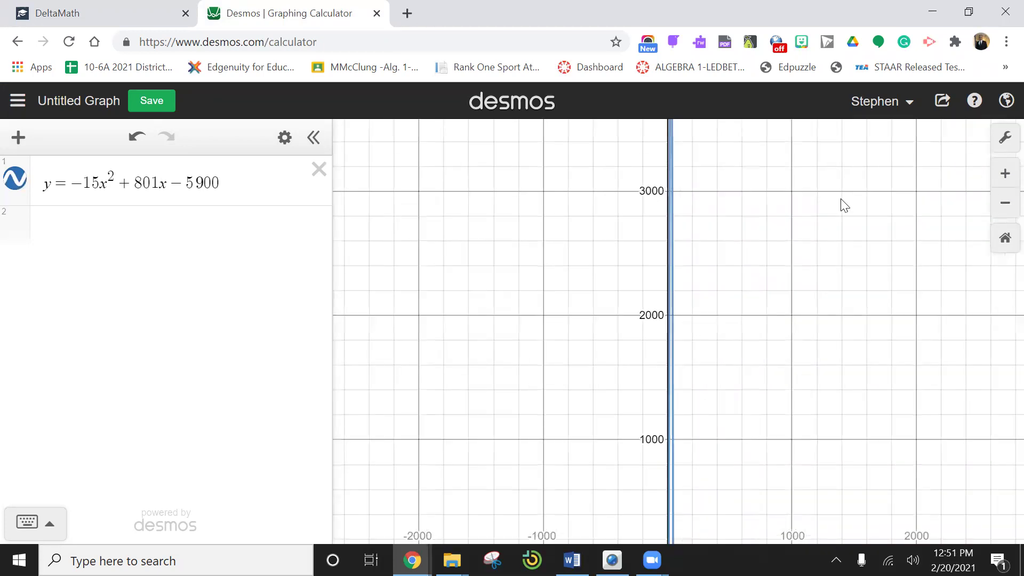
pyautogui.scroll(-5, 845, 206)
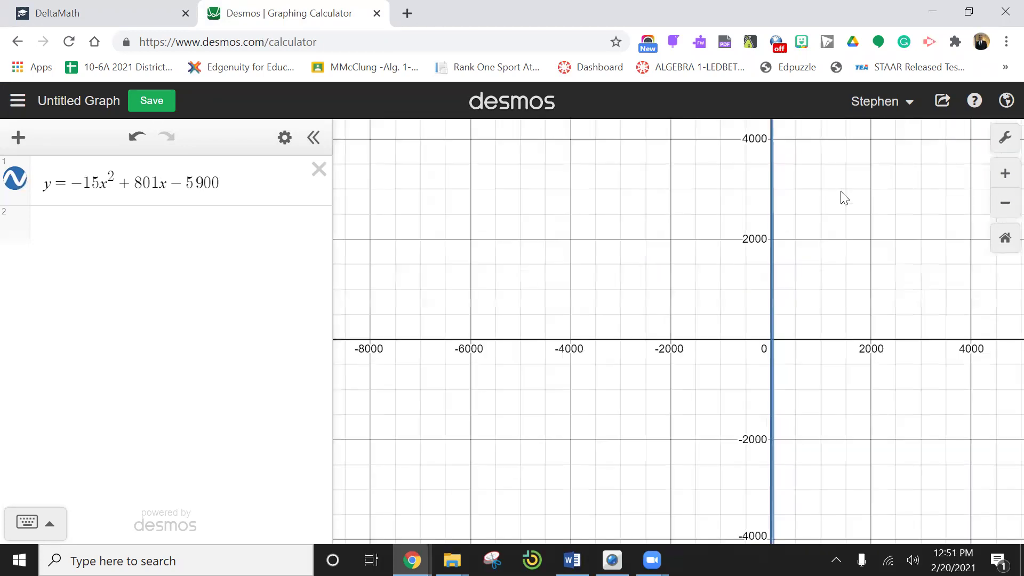
pyautogui.scroll(5, 845, 198)
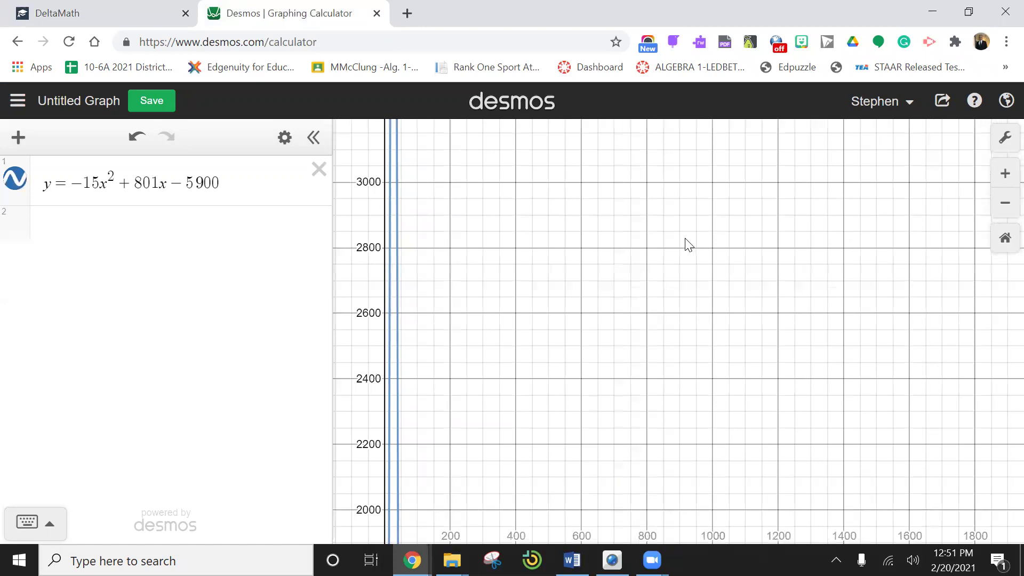
pyautogui.scroll(4, 627, 227)
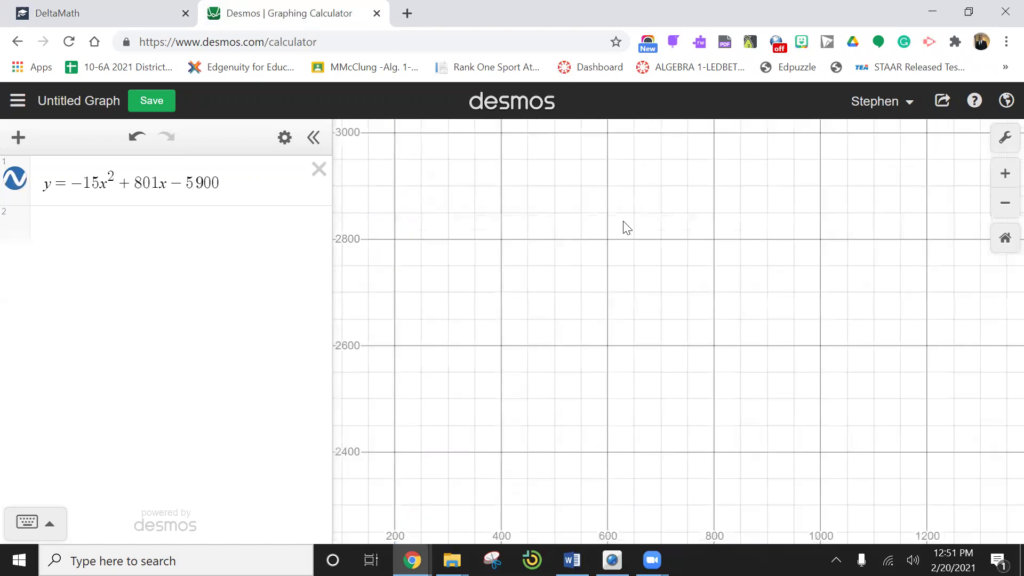
pyautogui.scroll(10, 627, 227)
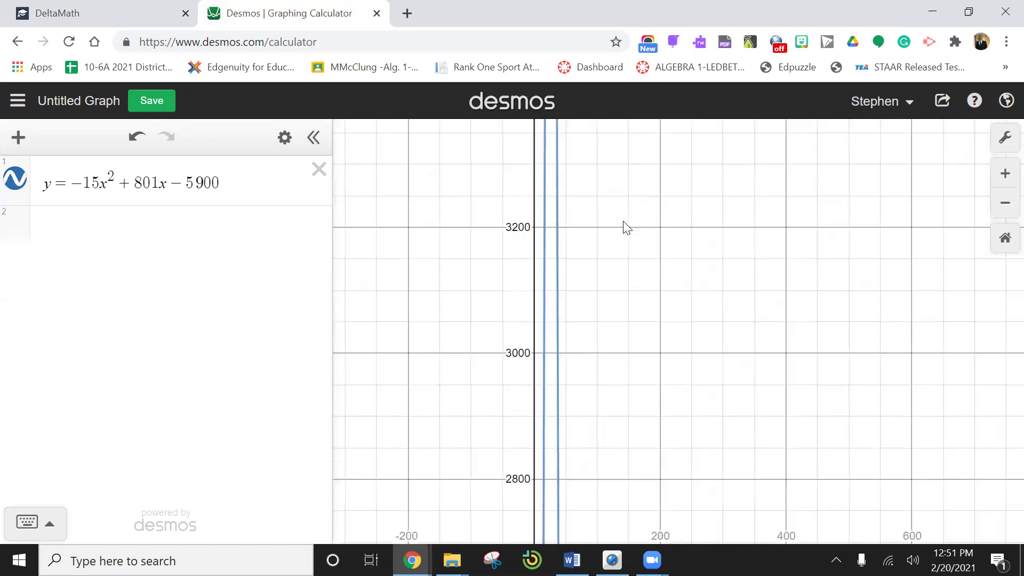
pyautogui.scroll(10, 627, 228)
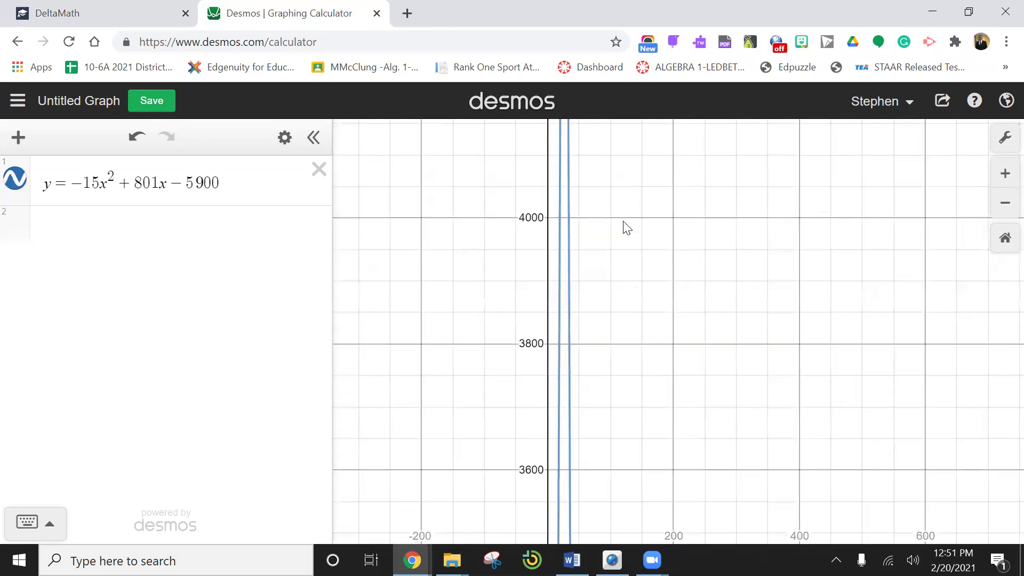
pyautogui.scroll(3, 627, 228)
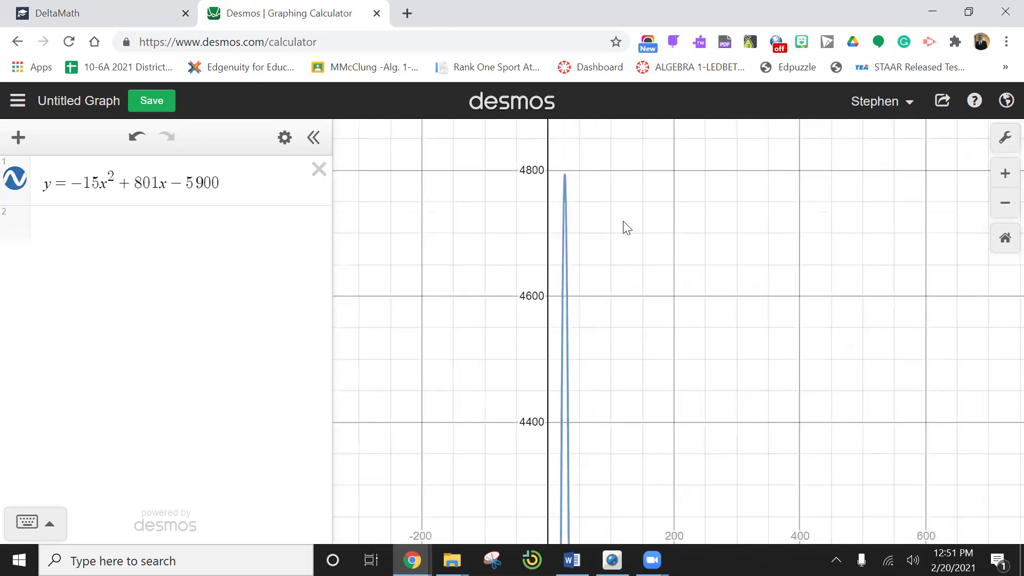
# Show the parabola's maximum at (26.7, 4793.35), then return to the widget-profit problem.
pyautogui.click(564, 175)
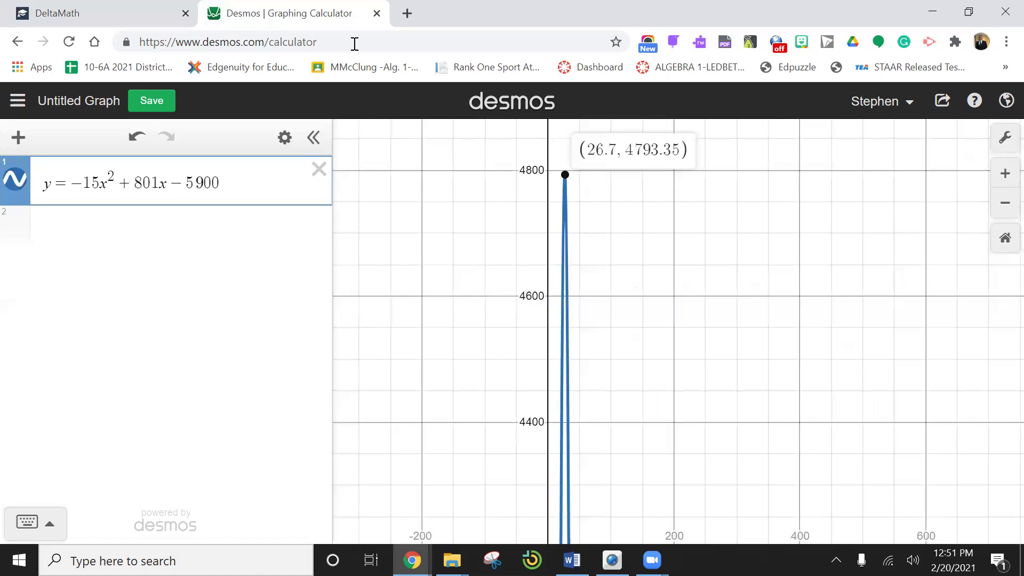
pyautogui.hotkey('ctrl', 'Tab')
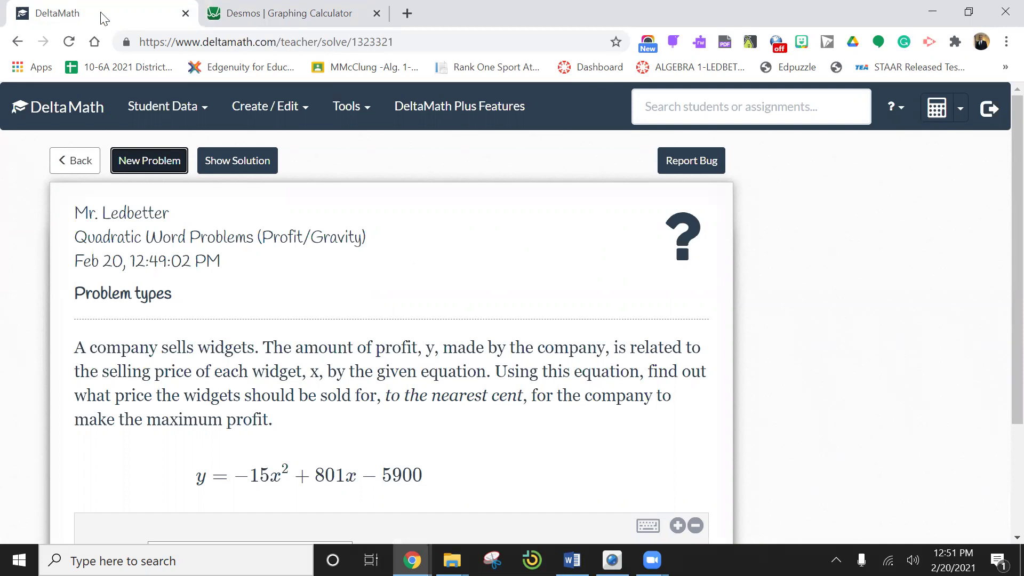
# Submit 26.70 in DeltaMath as the widget price that maximizes profit.
pyautogui.hotkey('ctrl', 'Tab')
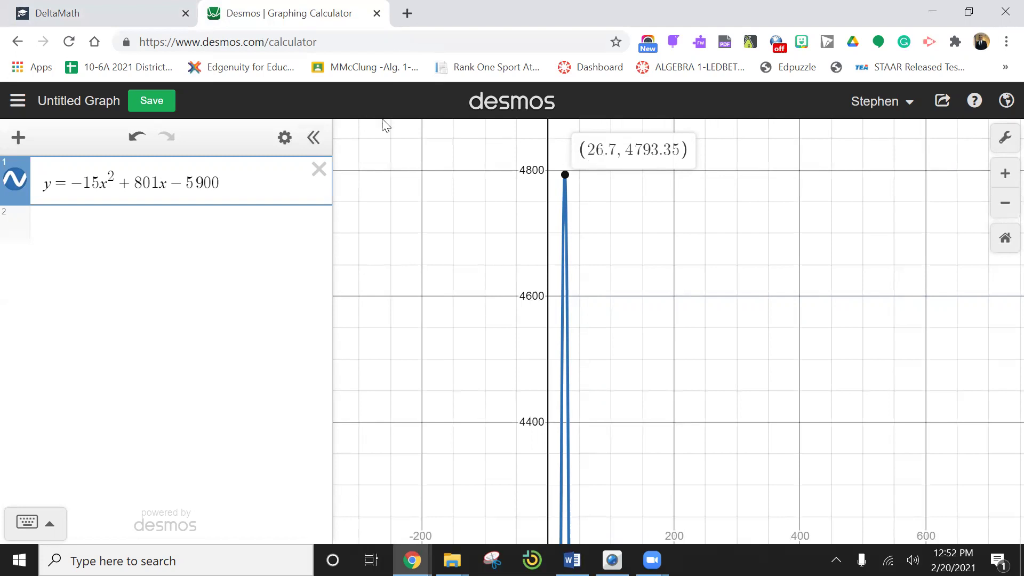
pyautogui.click(107, 13)
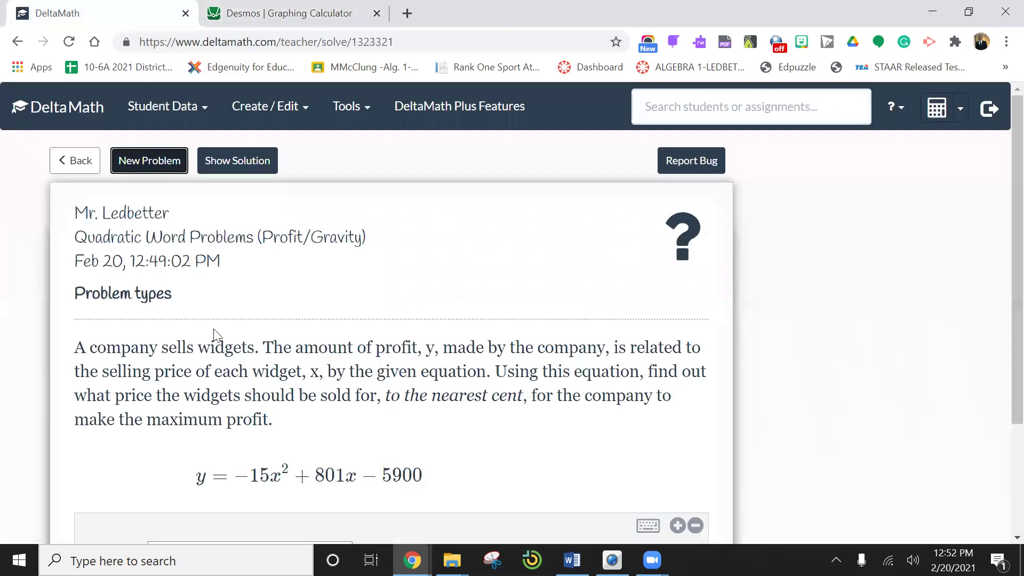
pyautogui.scroll(-3, 224, 342)
pyautogui.click(192, 418)
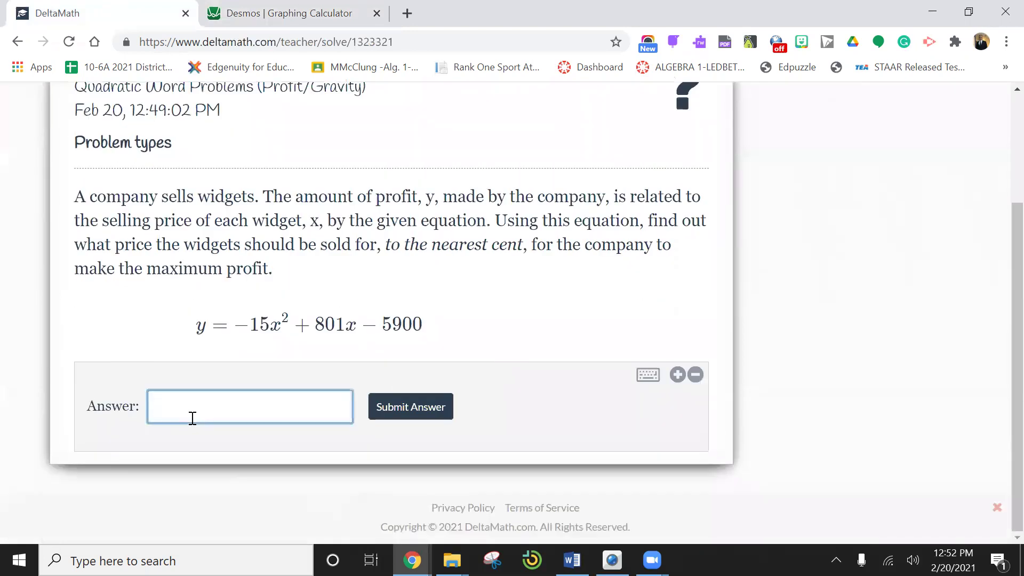
pyautogui.write('26.70')
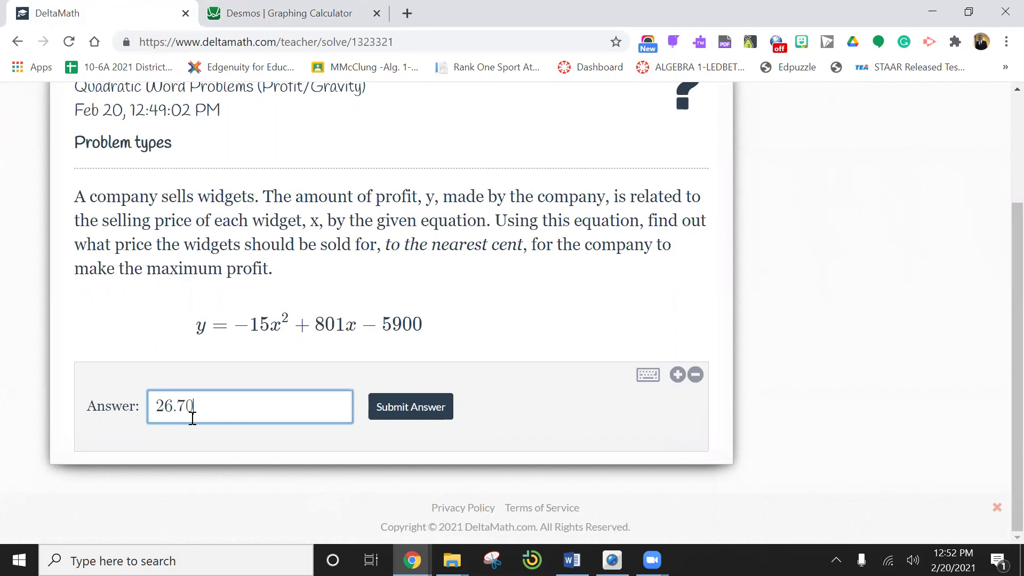
pyautogui.click(380, 412)
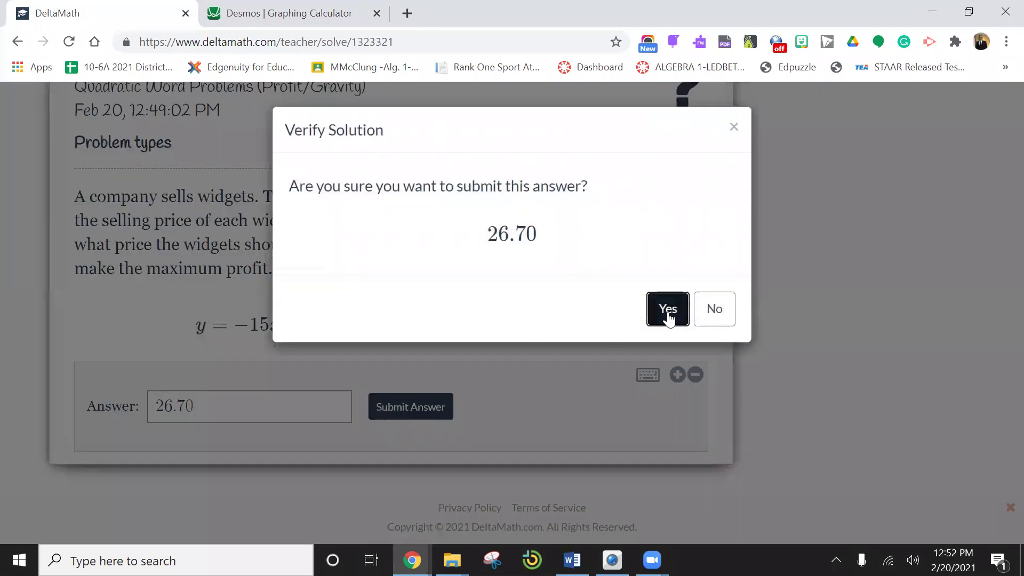
pyautogui.click(667, 311)
# Review the correct-answer solution, compare with the Desmos graph, and scroll back up.
pyautogui.scroll(-2, 482, 384)
pyautogui.scroll(-7, 484, 372)
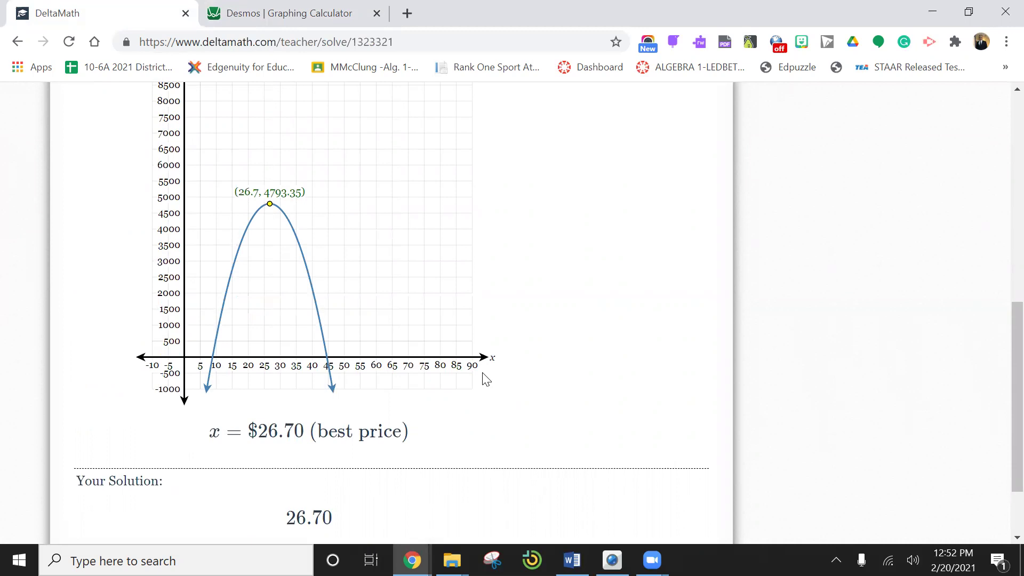
pyautogui.click(240, 14)
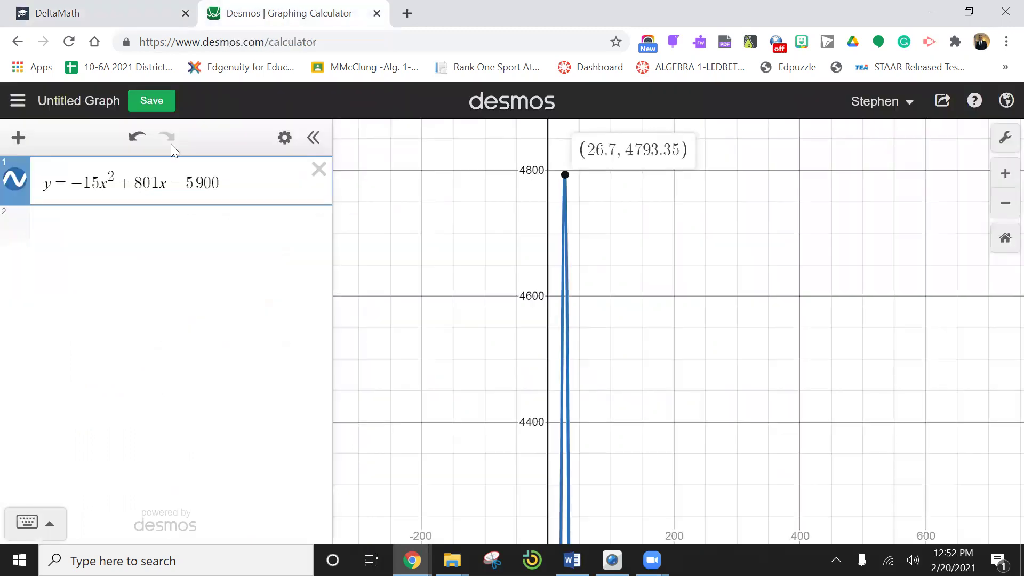
pyautogui.click(145, 25)
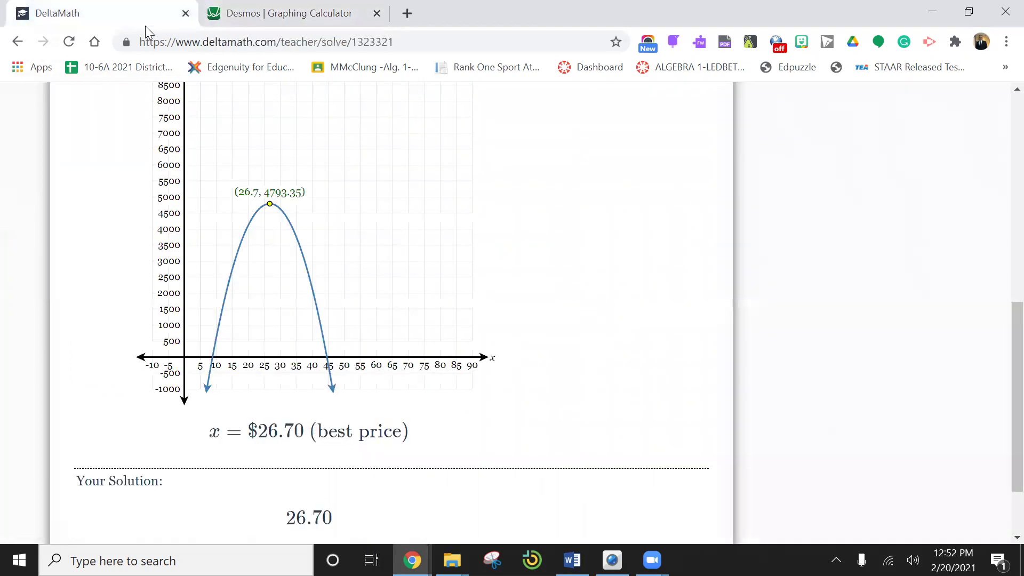
pyautogui.scroll(8, 130, 212)
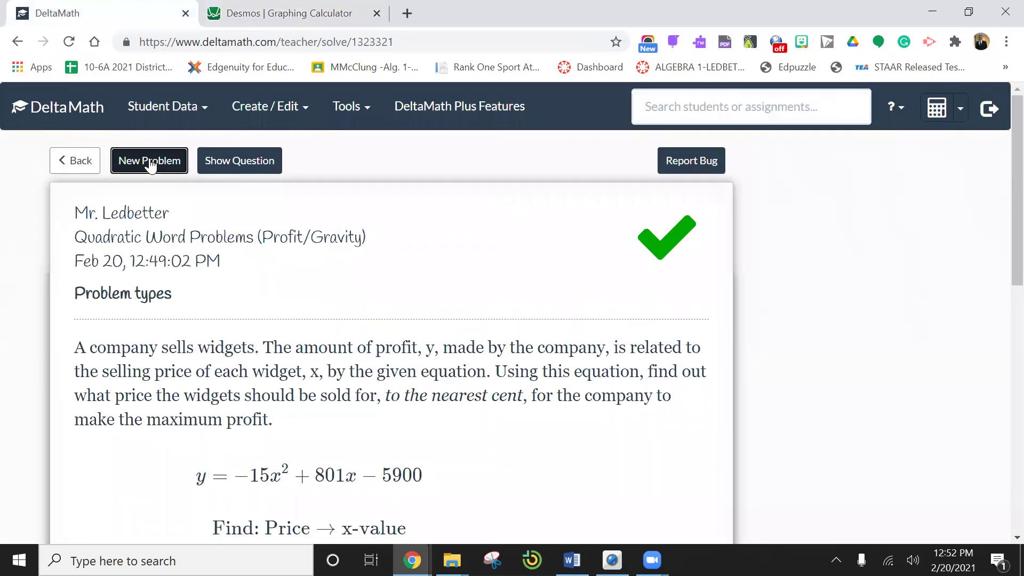
# Load a new rocket-from-tower problem with y = −16x² + 170x + 61.
pyautogui.click(150, 163)
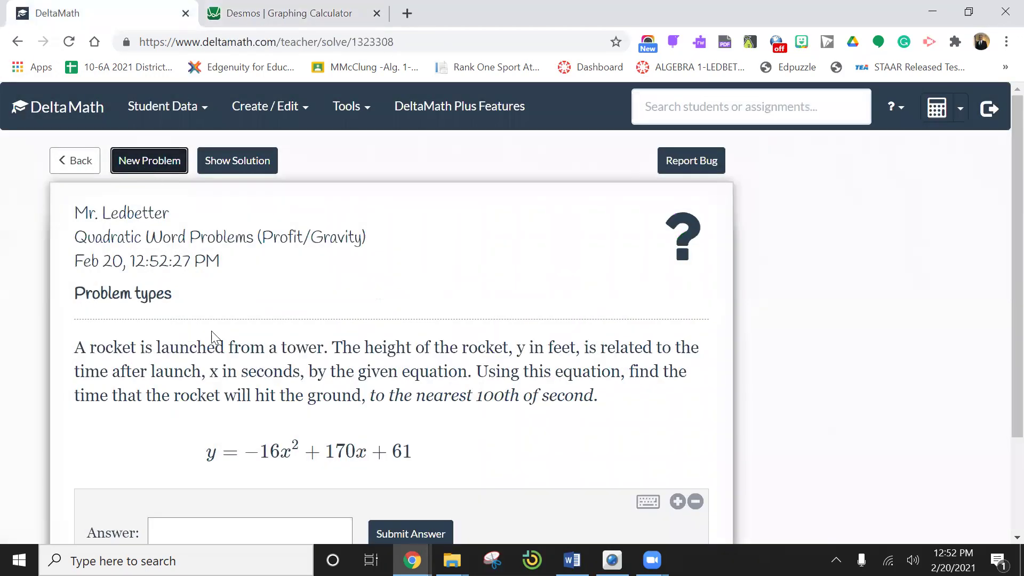
pyautogui.scroll(-2, 286, 331)
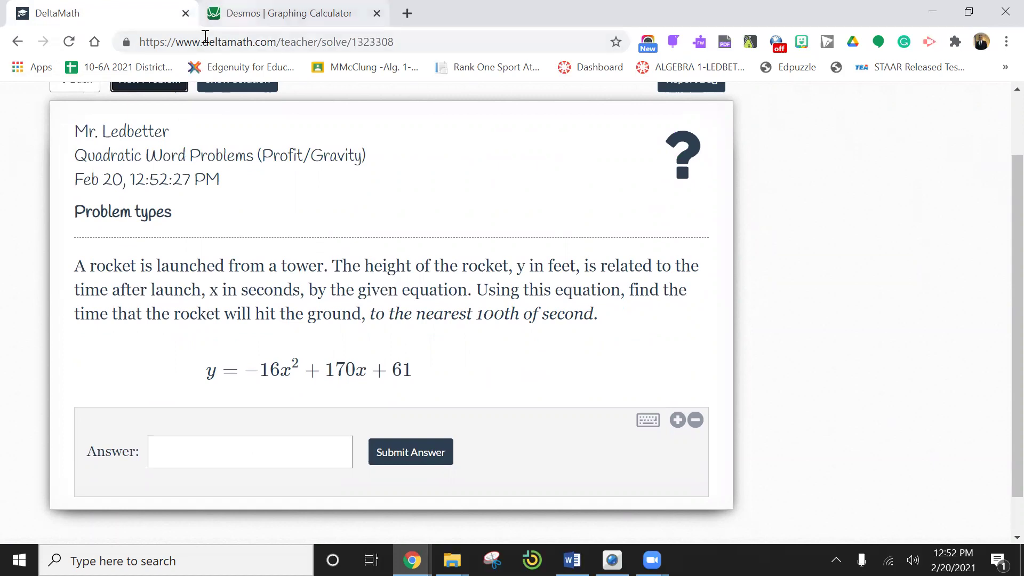
# Swap the Desmos profit equation for y=-16x^2+170x+61 and reset to the standard view.
pyautogui.click(230, 14)
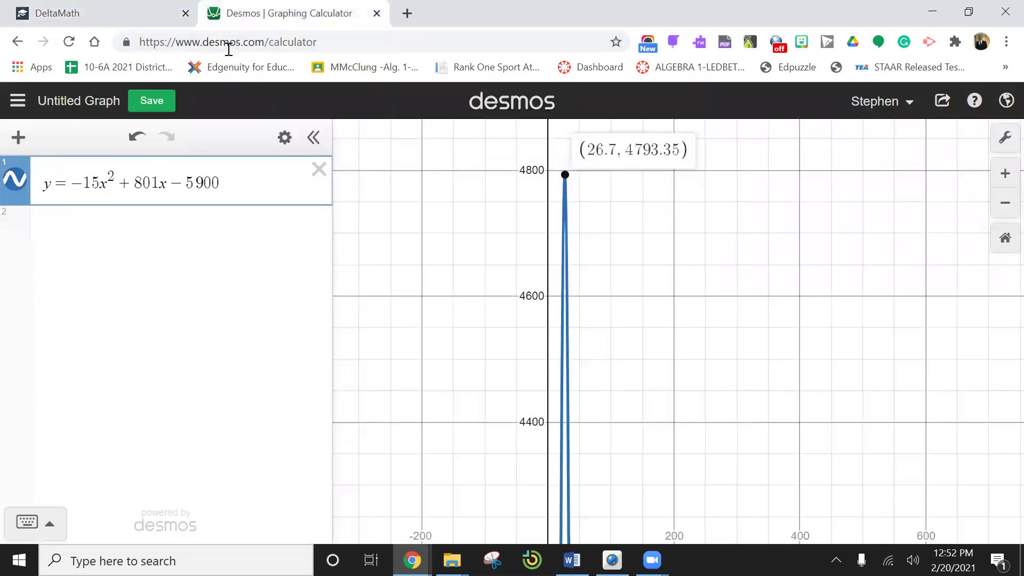
pyautogui.click(318, 170)
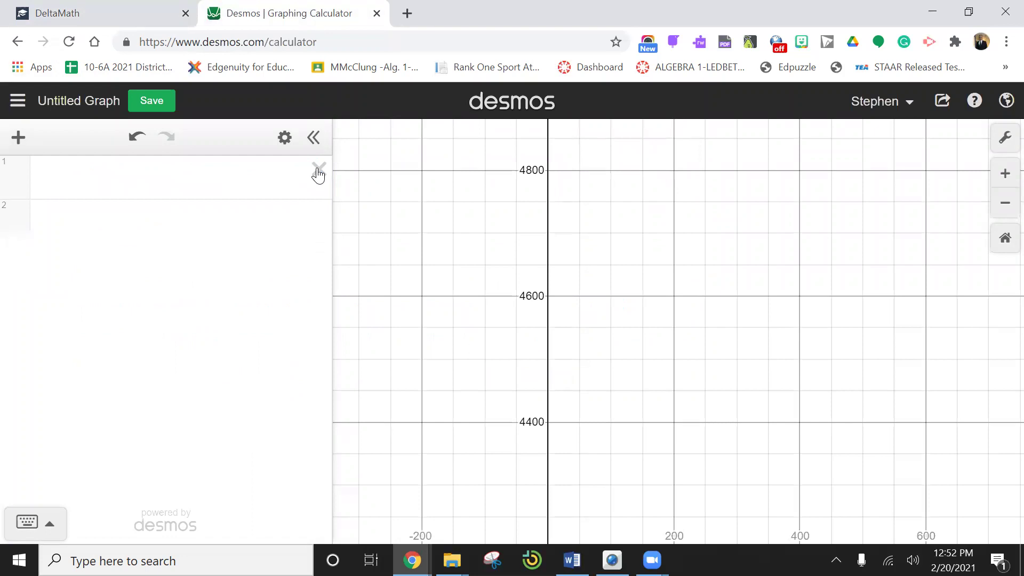
pyautogui.click(159, 182)
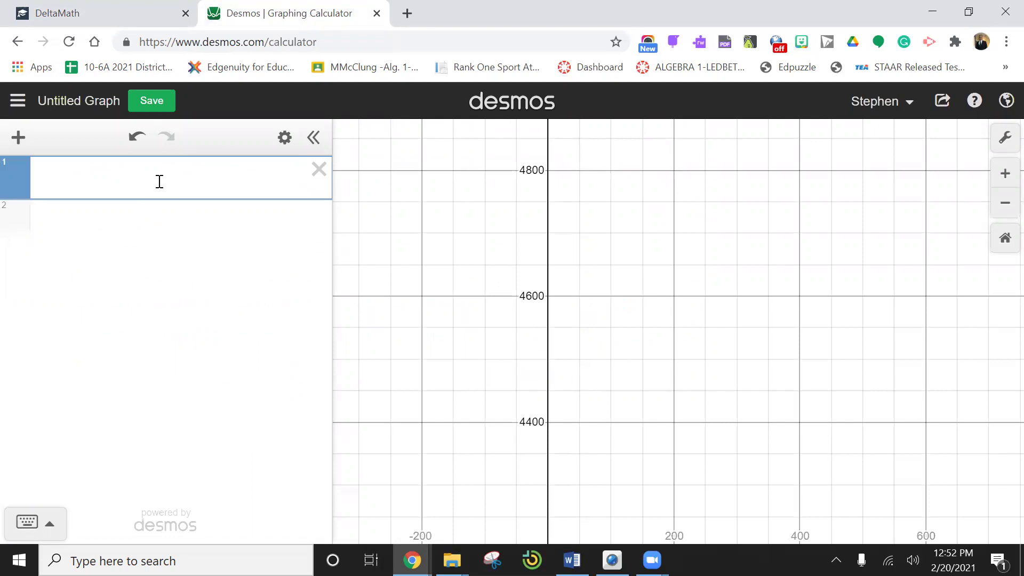
pyautogui.write('y=-16')
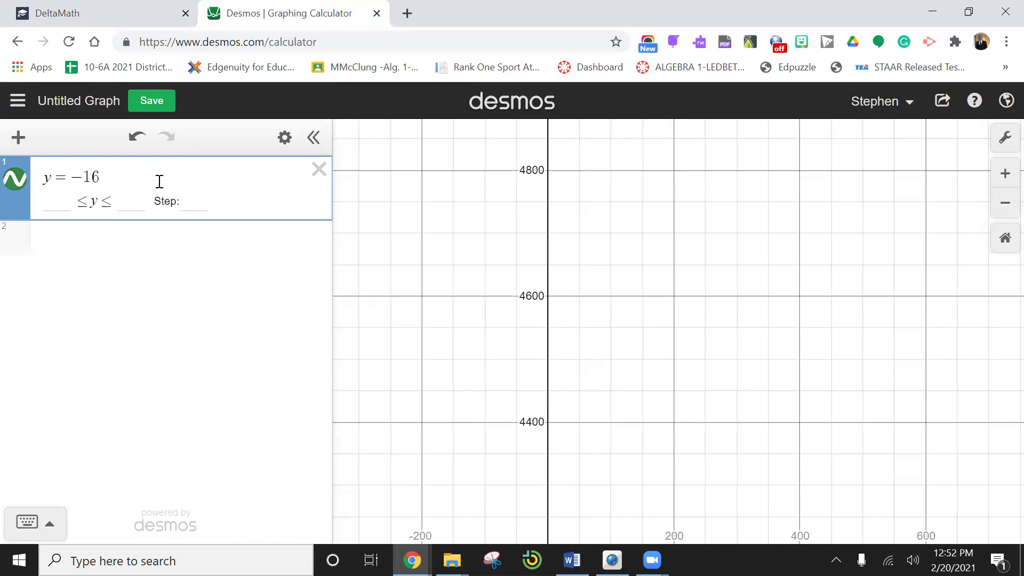
pyautogui.write('x^')
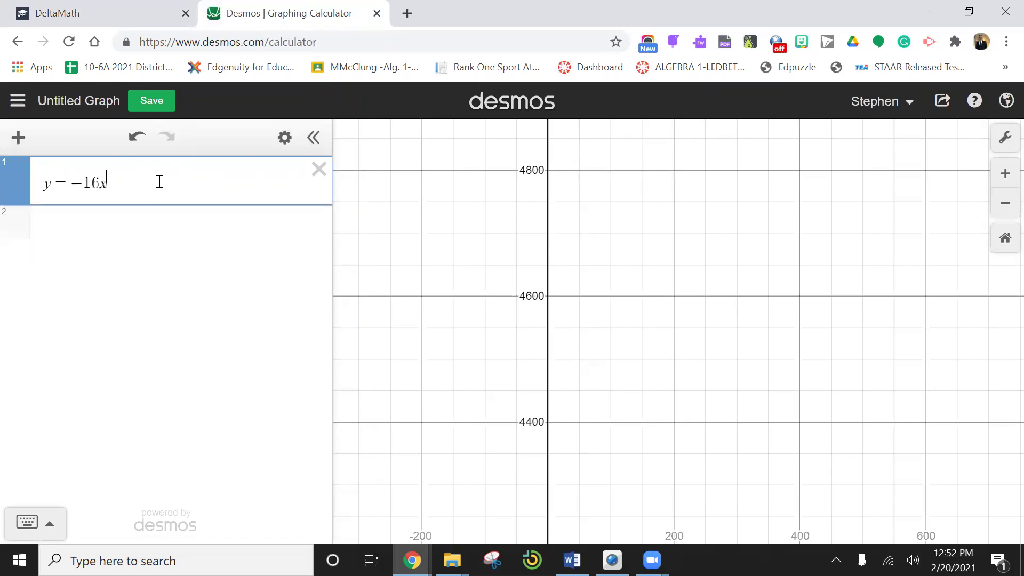
pyautogui.write('2+17')
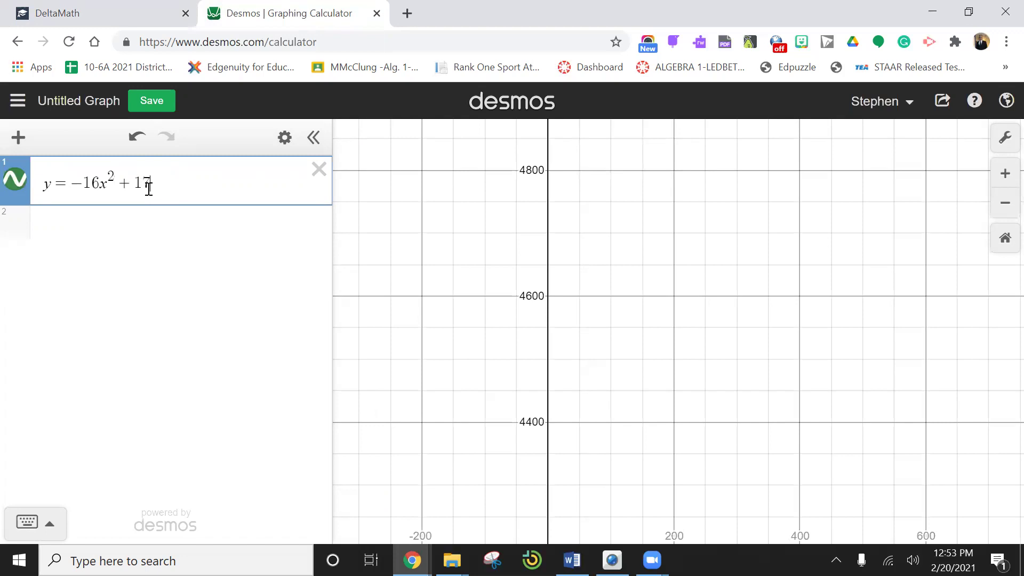
pyautogui.write('0x+61')
pyautogui.click(1005, 241)
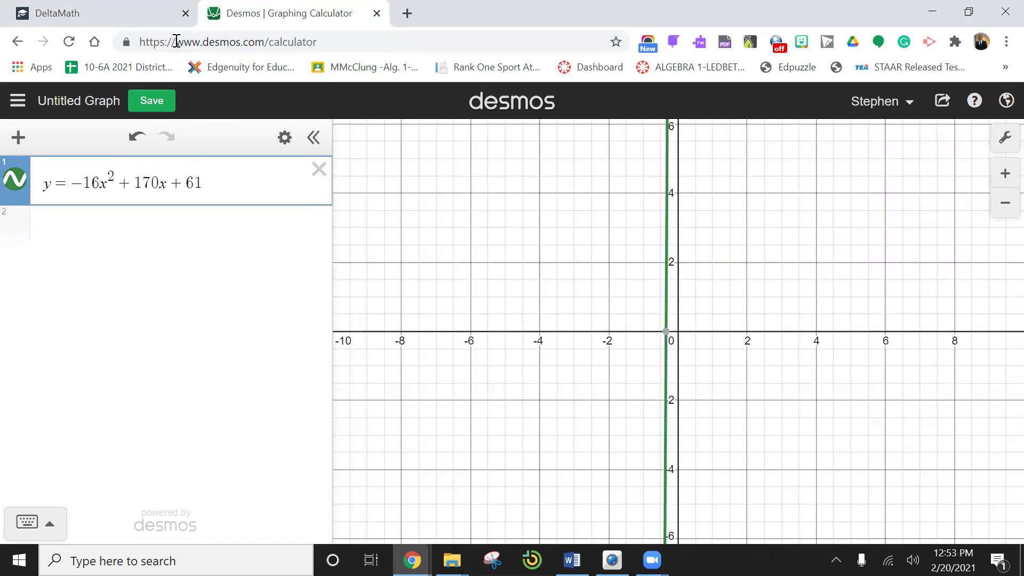
# Zoom out and read the rocket parabola's positive x-intercept at (10.972, 0).
pyautogui.hotkey('ctrl', 'Tab')
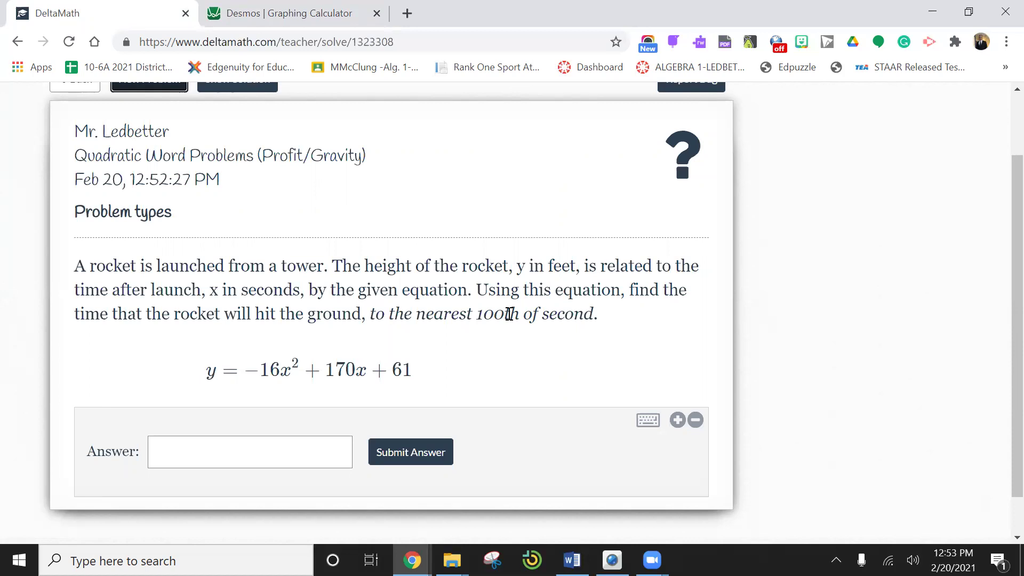
pyautogui.click(228, 21)
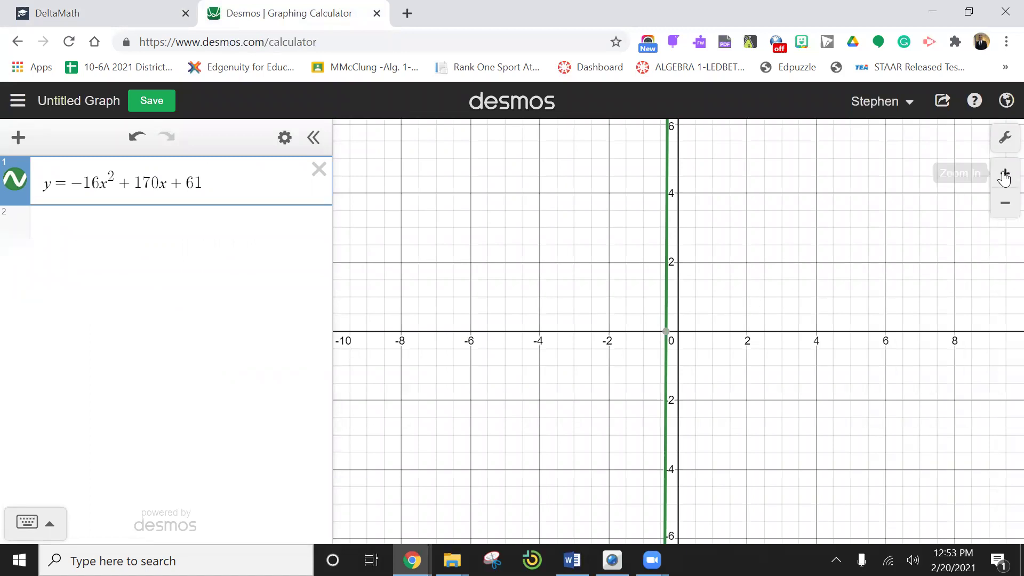
pyautogui.click(1004, 206)
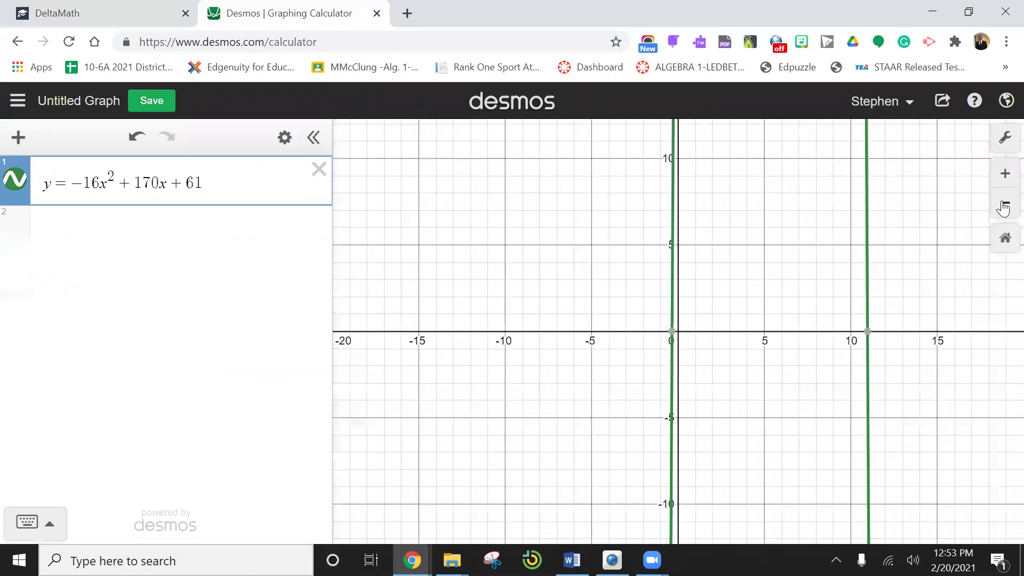
pyautogui.click(868, 332)
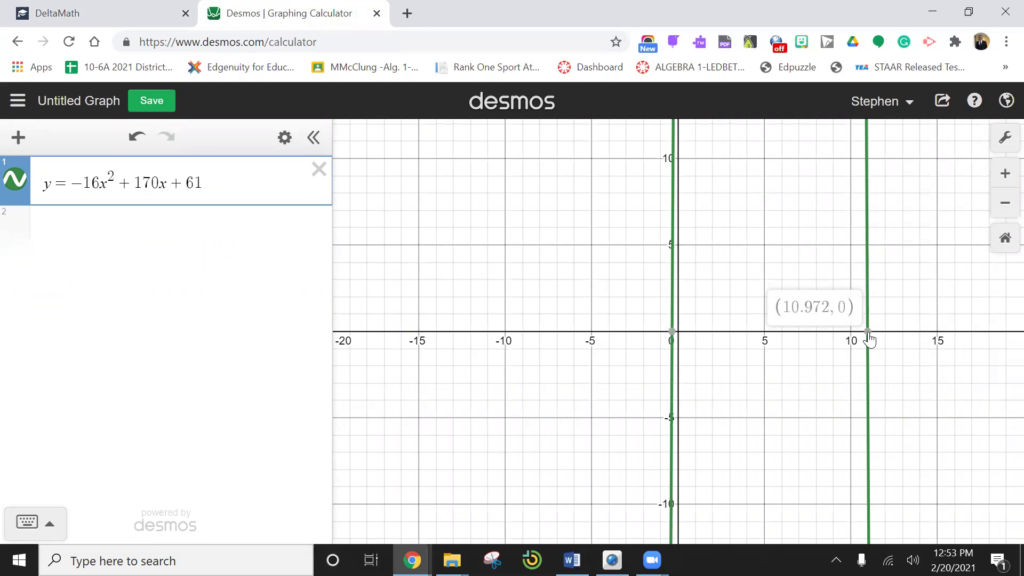
pyautogui.click(868, 333)
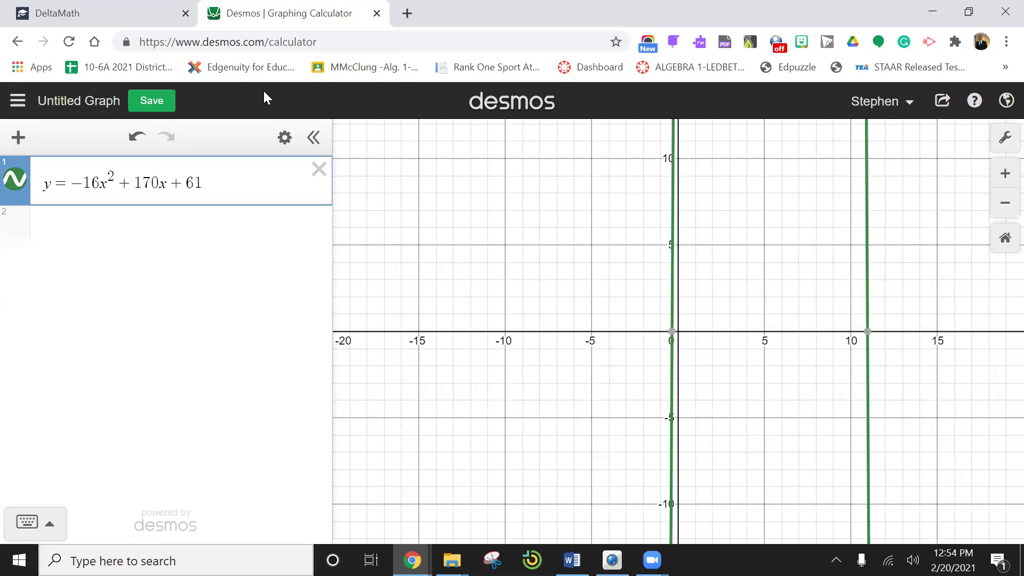
# Answer 10.97 seconds for the rocket's ground-hit time, confirm submission, and review the worked solution.
pyautogui.hotkey('ctrl', 'Tab')
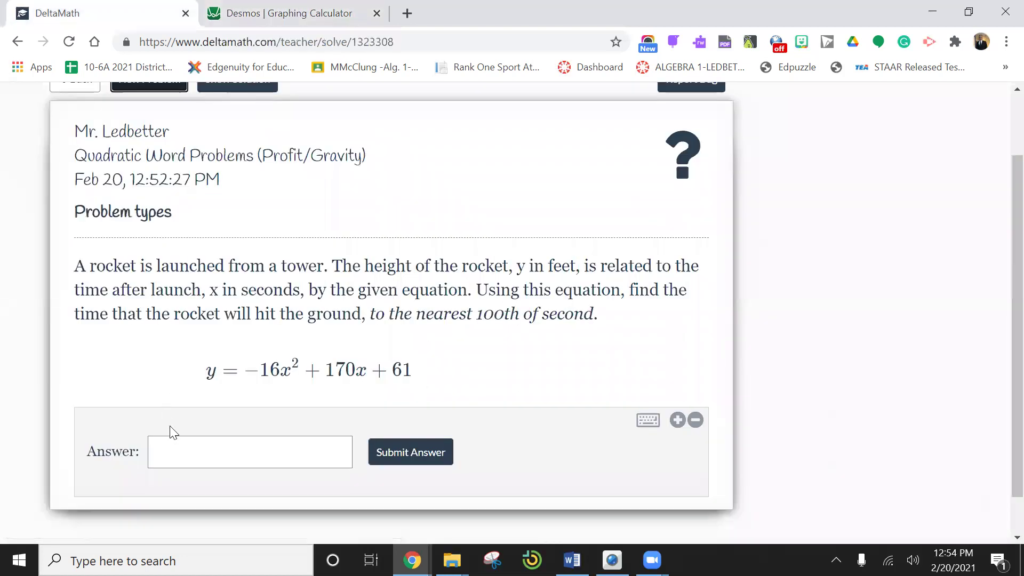
pyautogui.click(173, 448)
pyautogui.write('1')
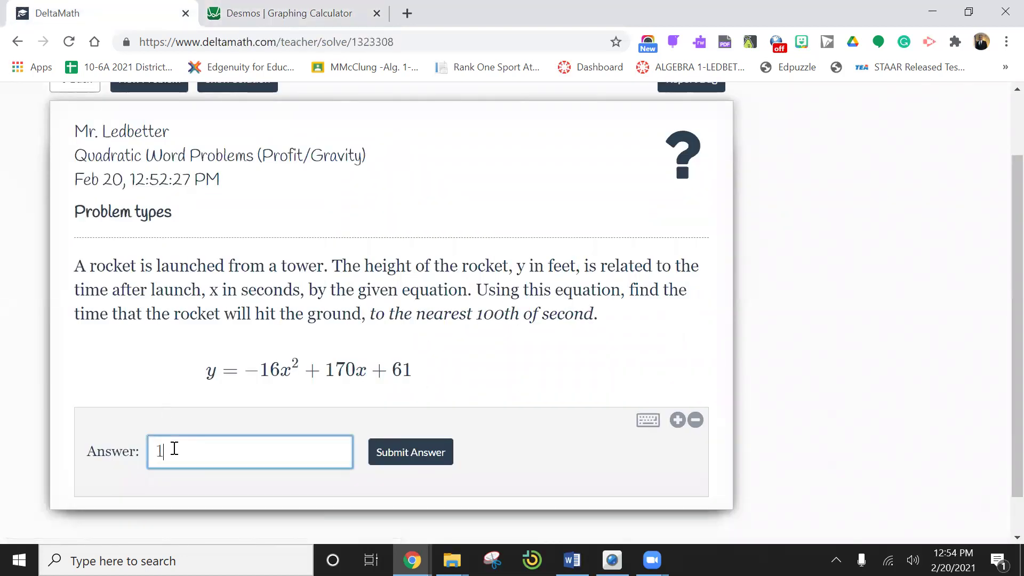
pyautogui.write('0.97')
pyautogui.click(386, 454)
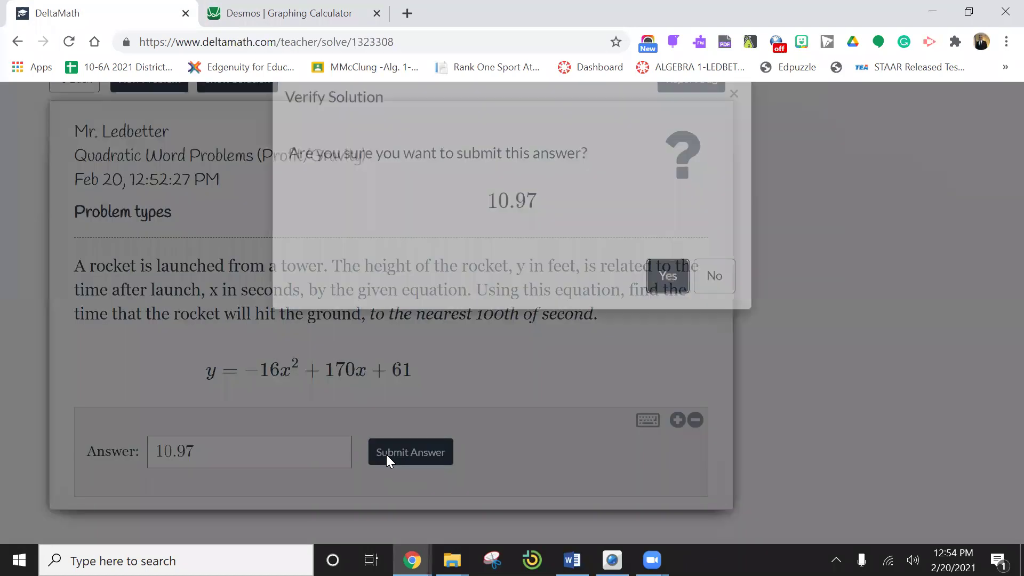
pyautogui.click(668, 308)
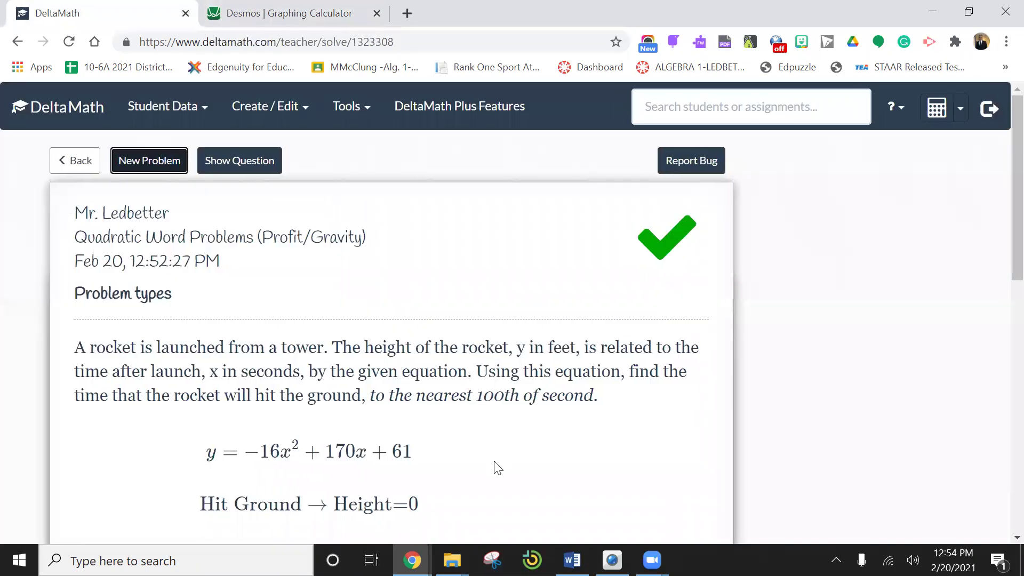
pyautogui.scroll(-2, 496, 467)
pyautogui.scroll(-6, 498, 468)
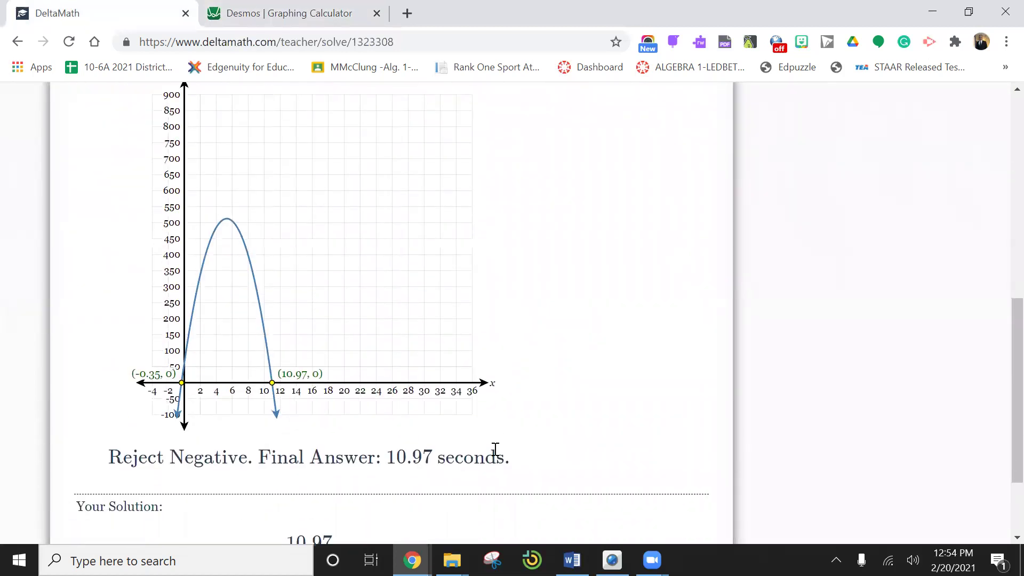